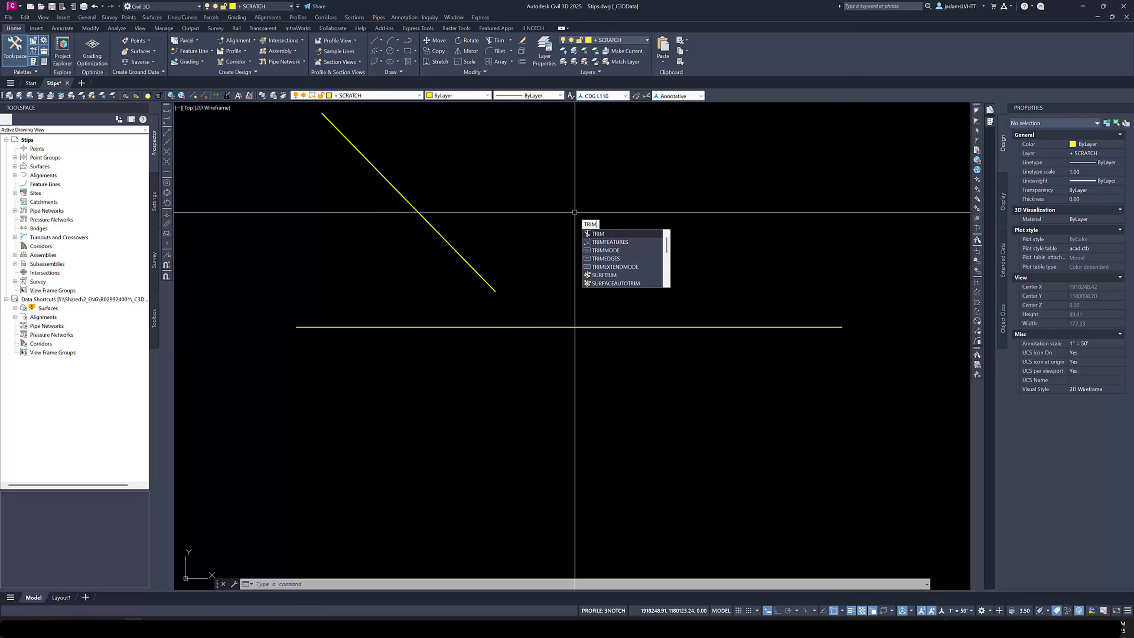
Using Trim in Standard mode with both lines as cutting edges, trim the horizontal line's left part and extend the diagonal line to the corner.
key(Return)
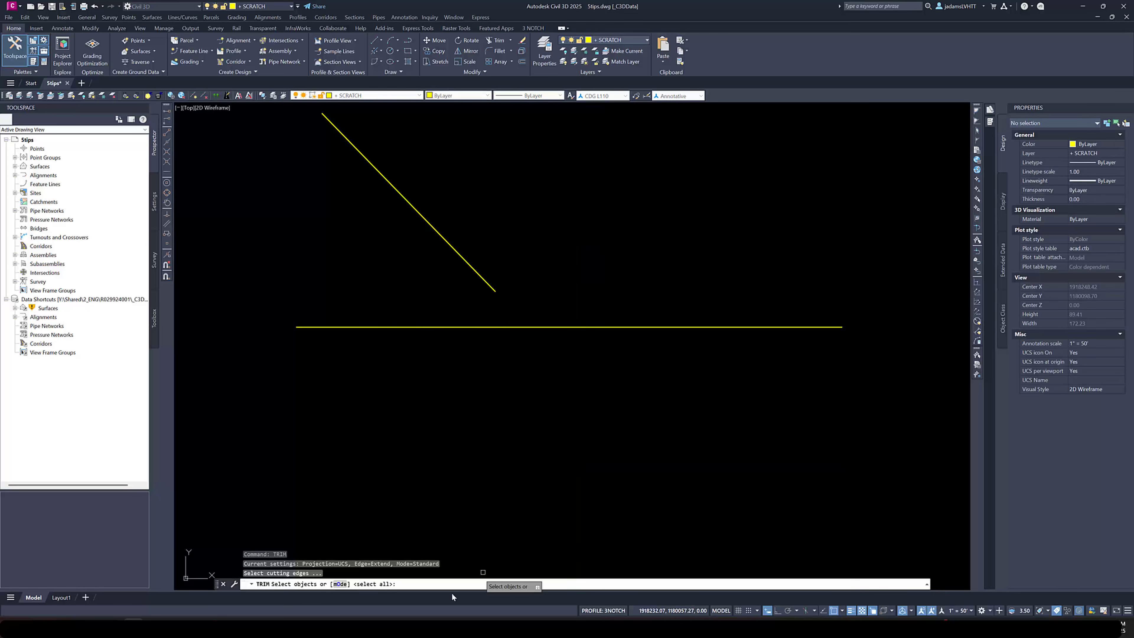
click(338, 584)
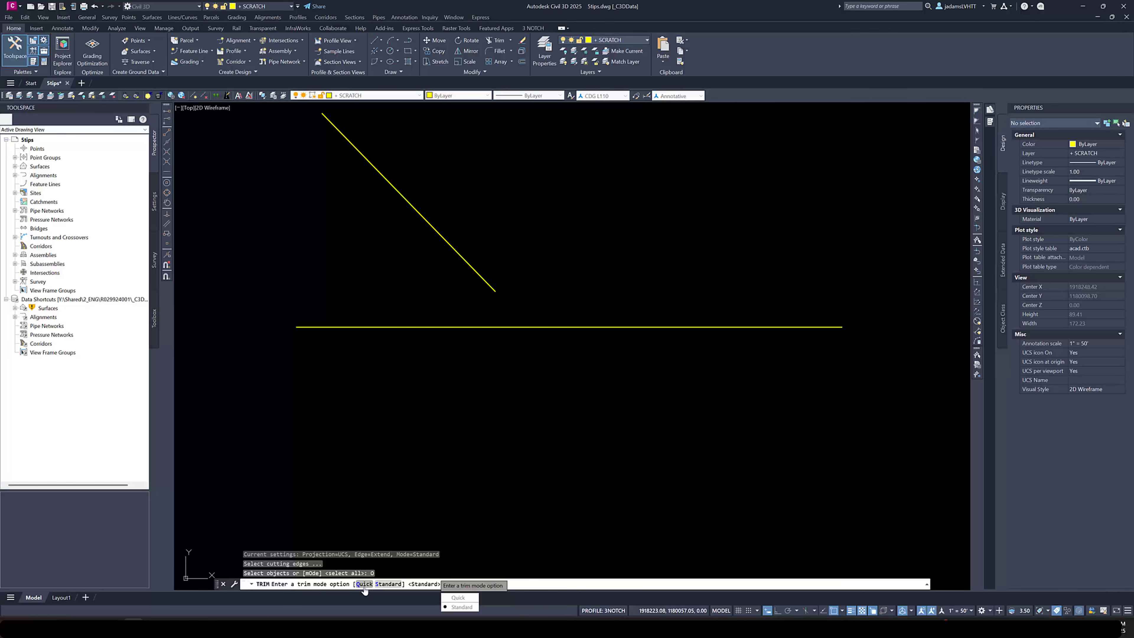
click(387, 584)
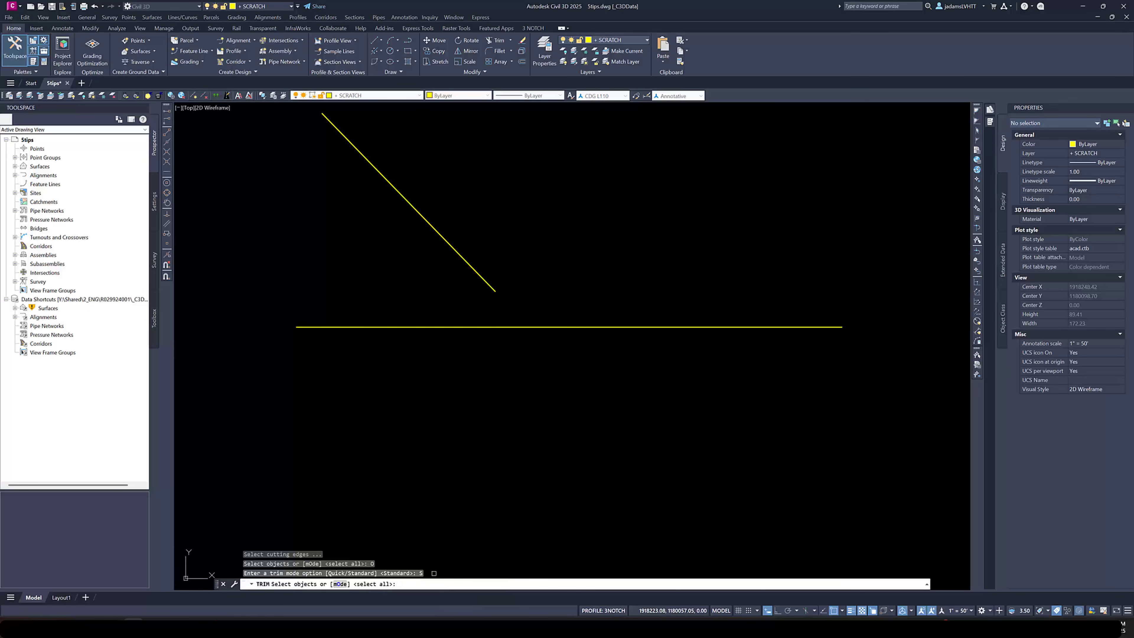
click(536, 246)
click(462, 404)
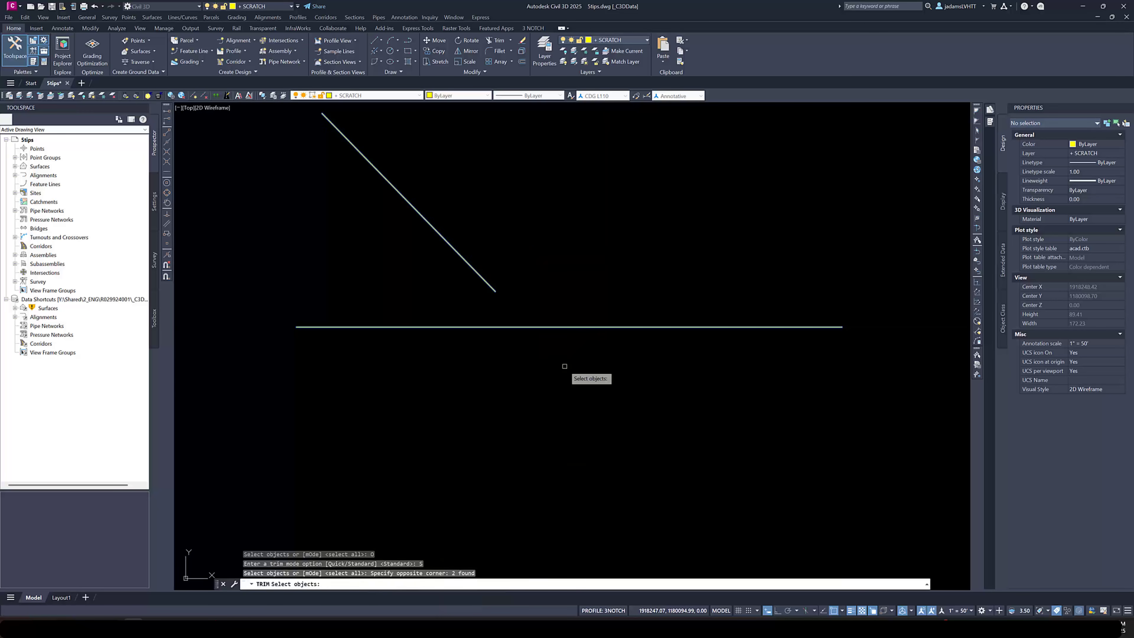
key(Return)
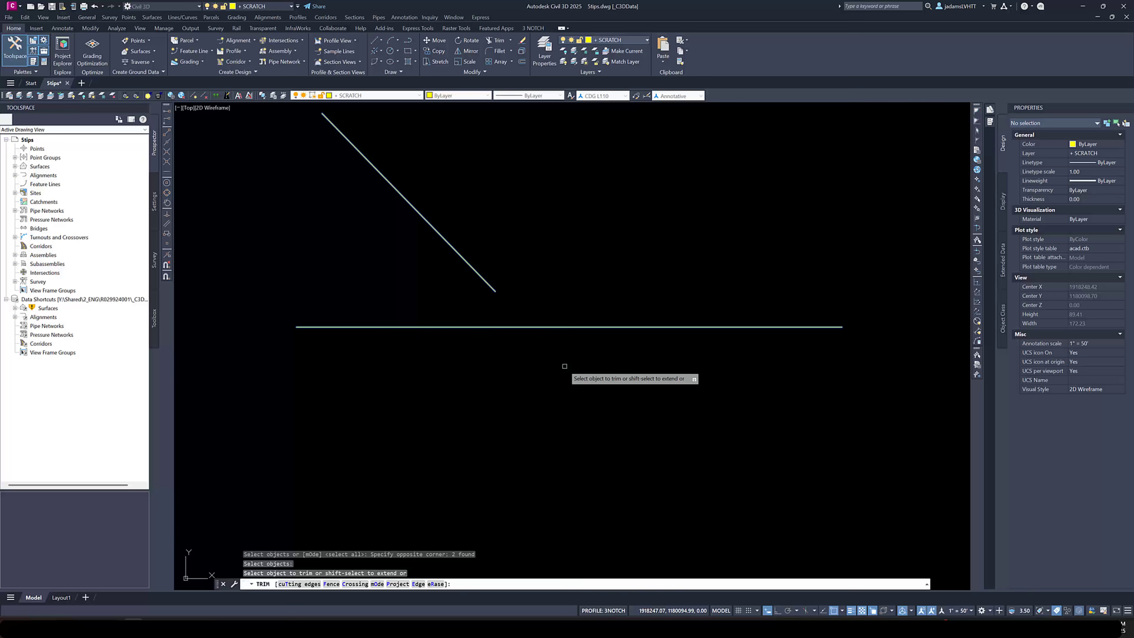
click(458, 326)
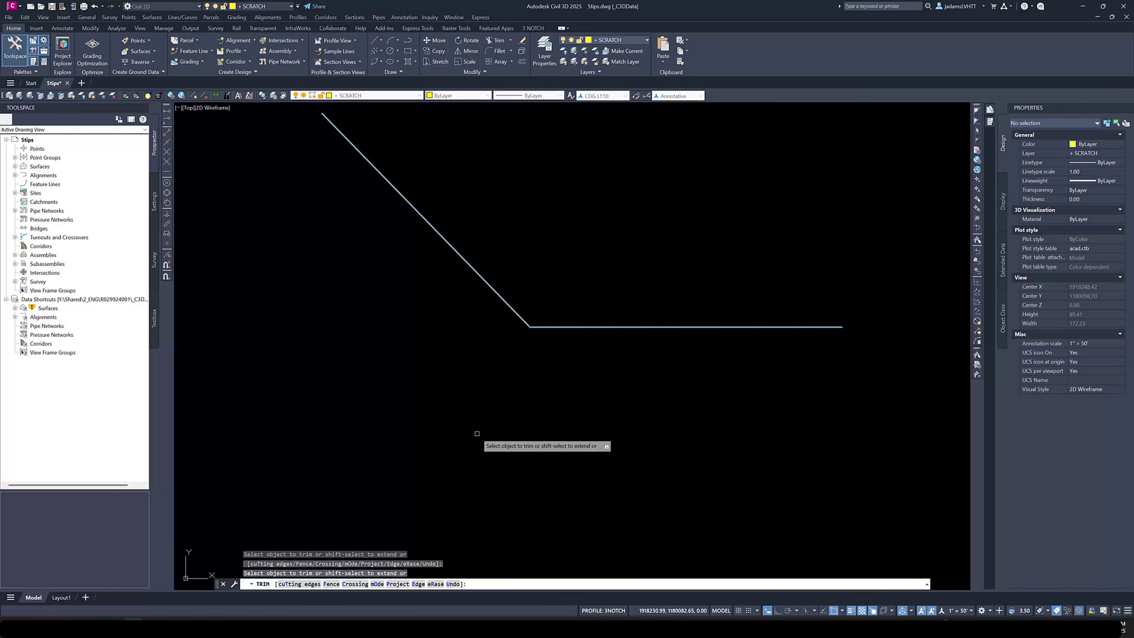
key(Escape)
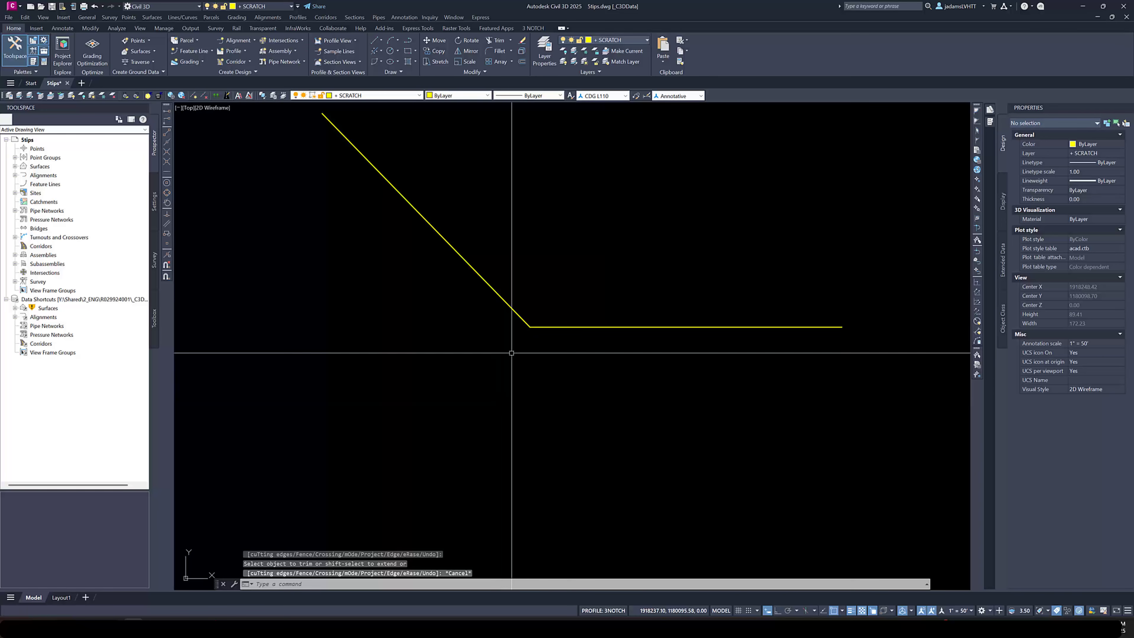
Check that both polylines meet at the corner, and undo the trim.
click(520, 318)
click(535, 326)
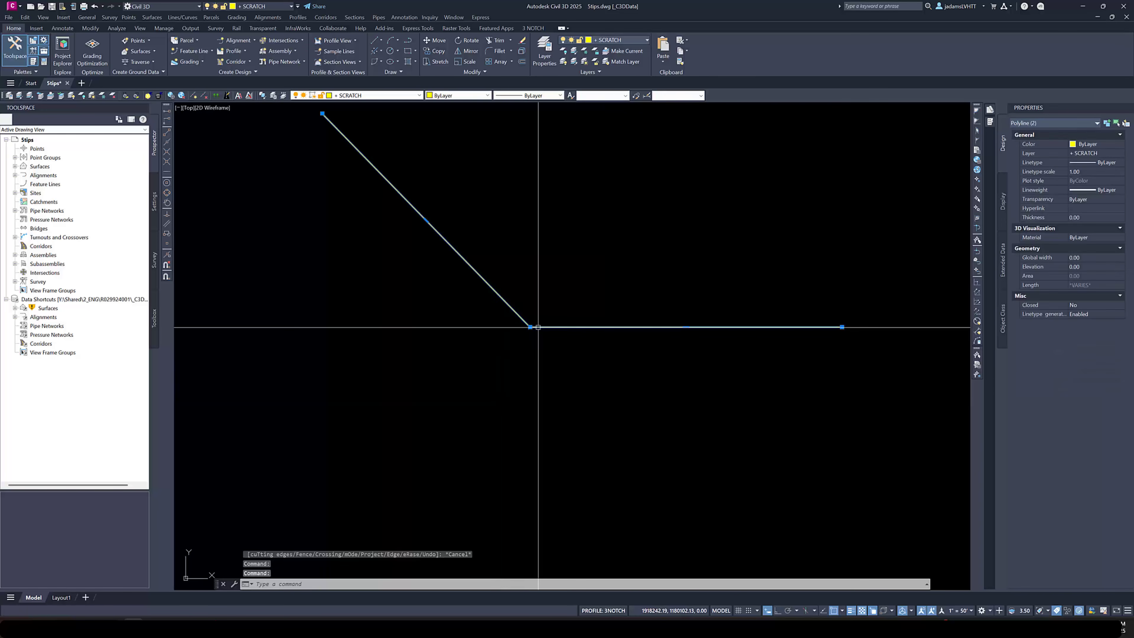
key(Escape)
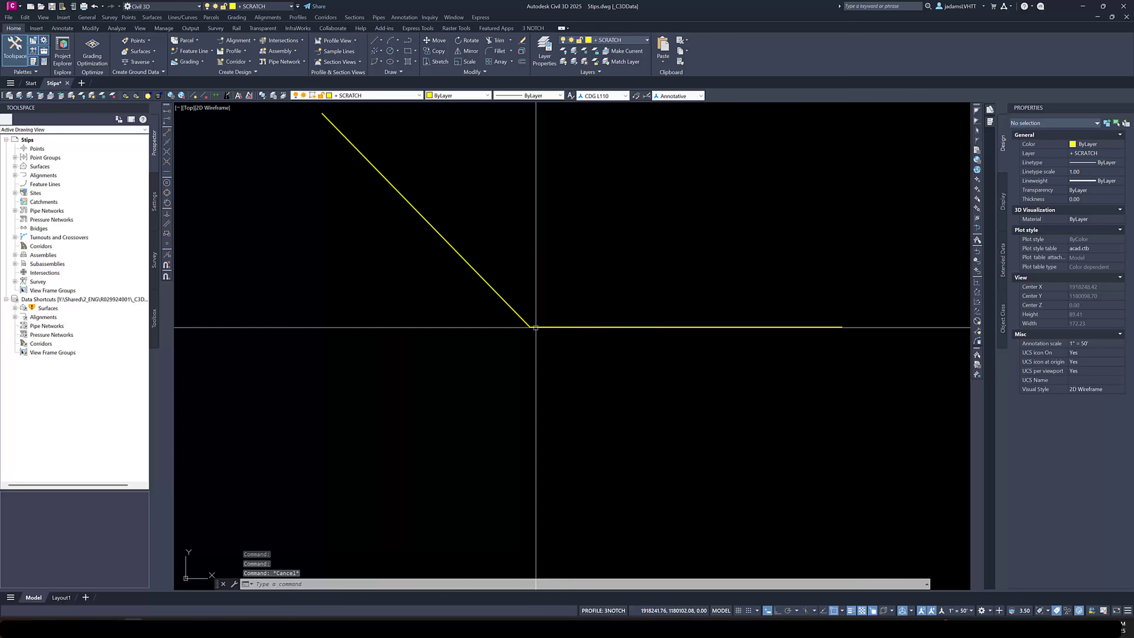
click(531, 327)
click(520, 315)
key(Escape)
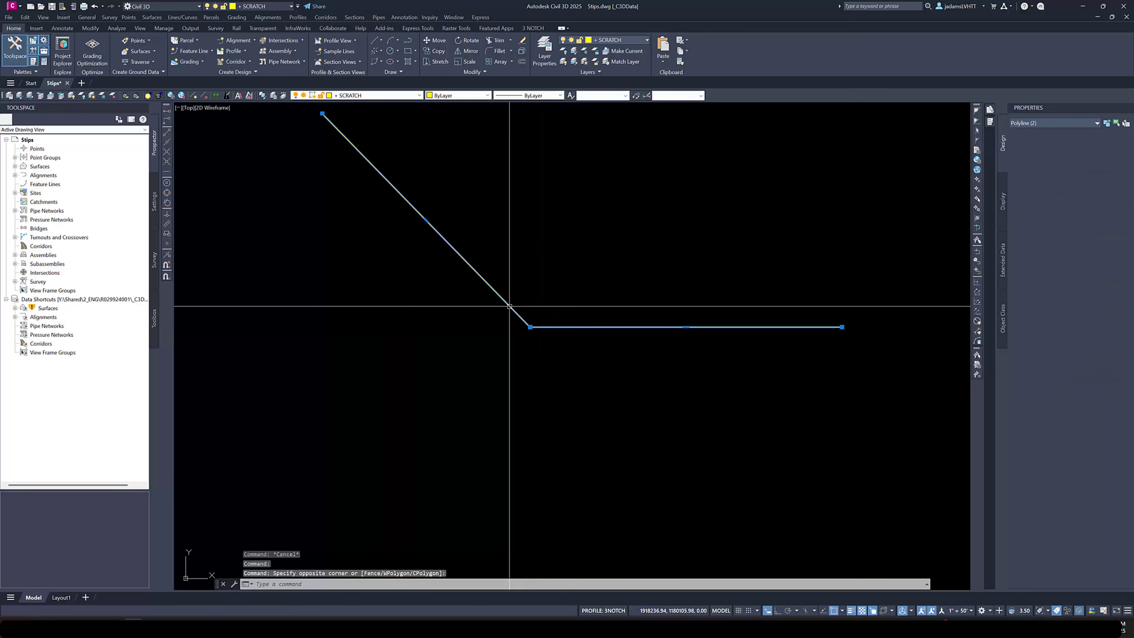
key(Escape)
key(ctrl+z)
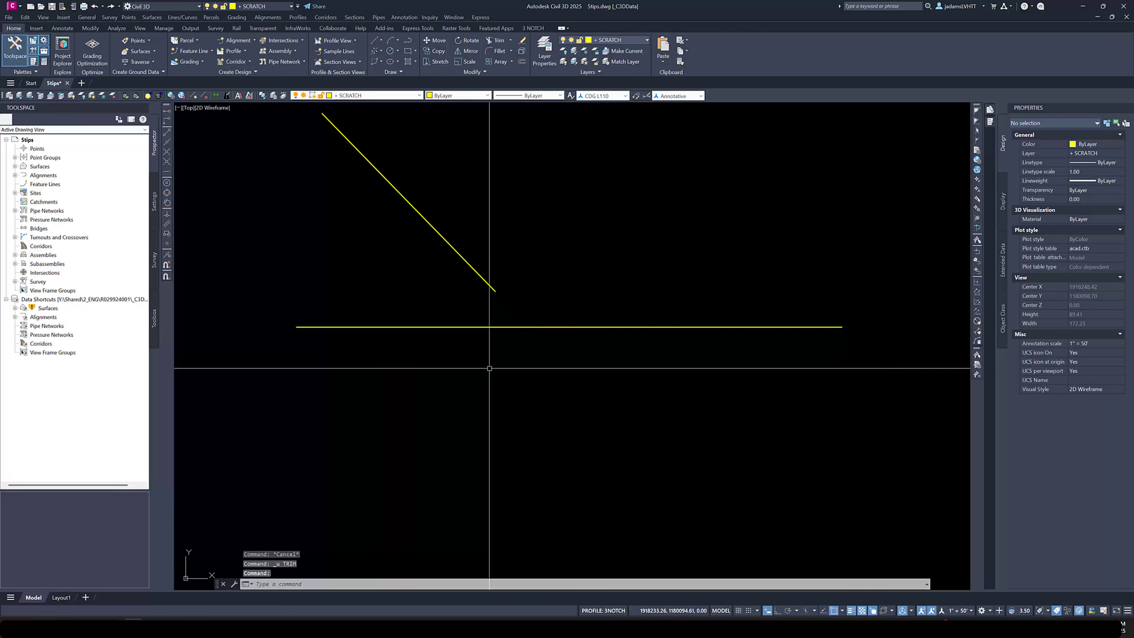
Using Trim in Quick mode, extend the diagonal line to the horizontal line and trim off the horizontal line's left part.
text(trim)
key(Return)
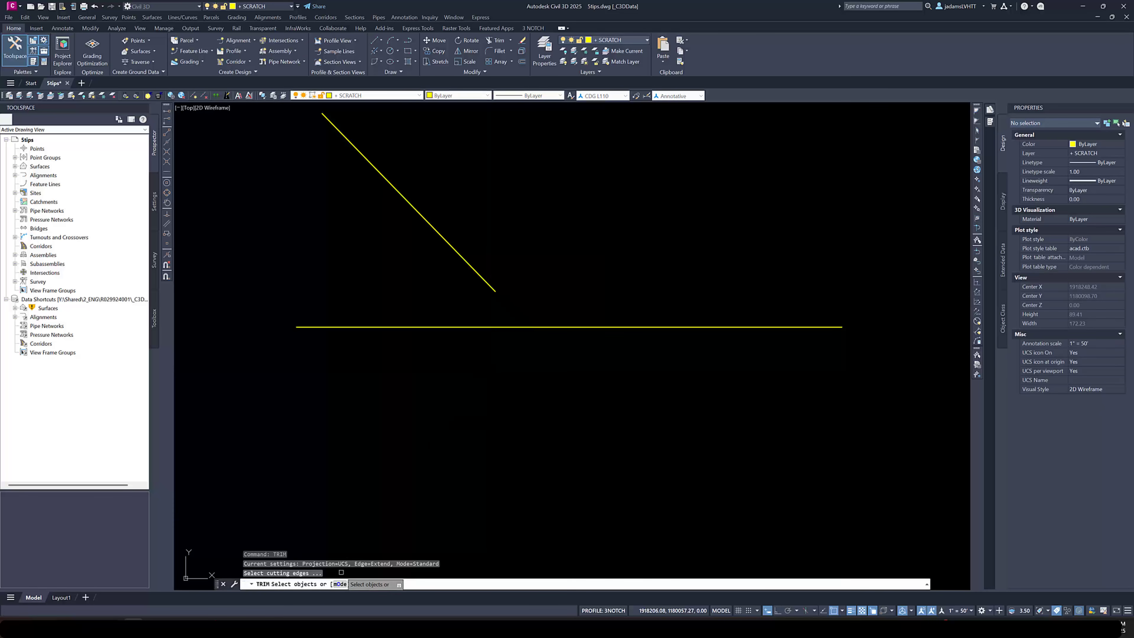
click(341, 584)
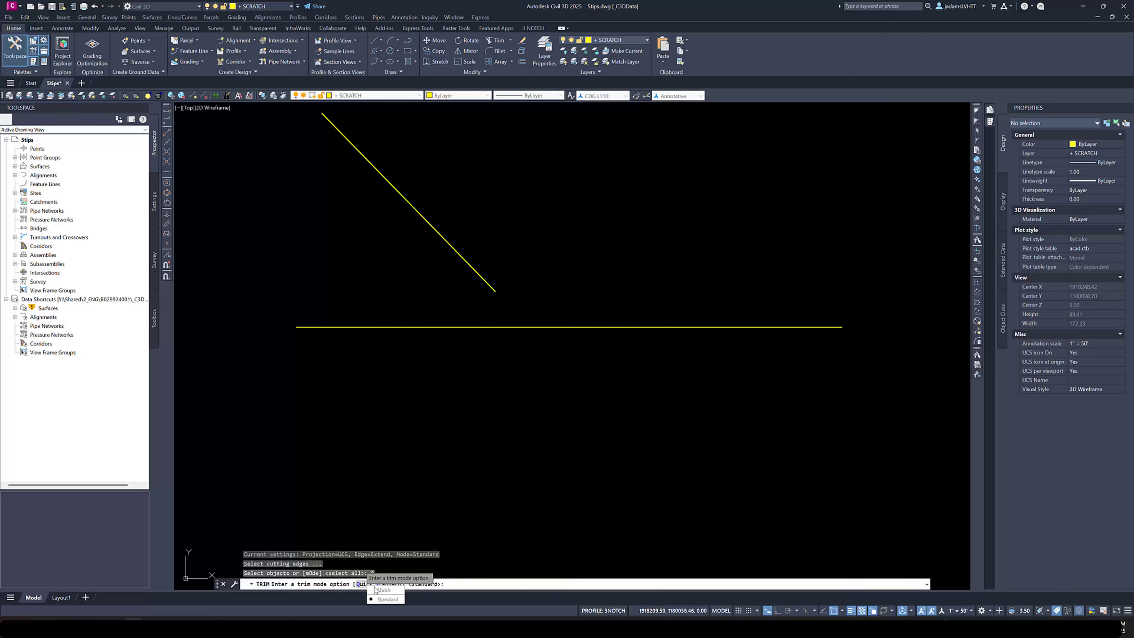
click(386, 590)
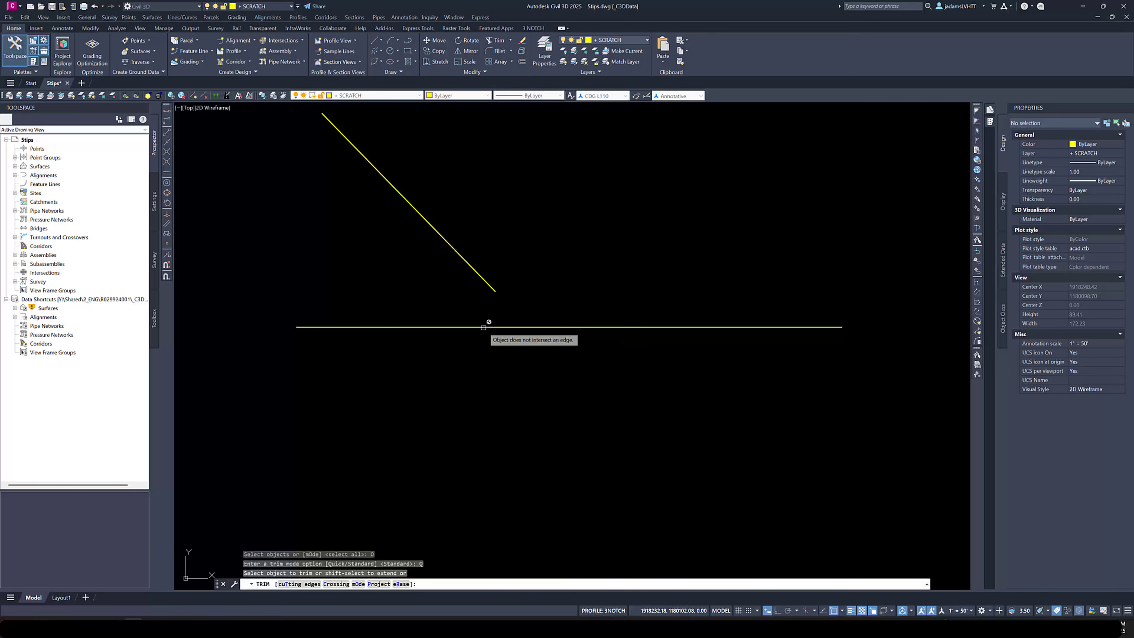
shift+click(491, 288)
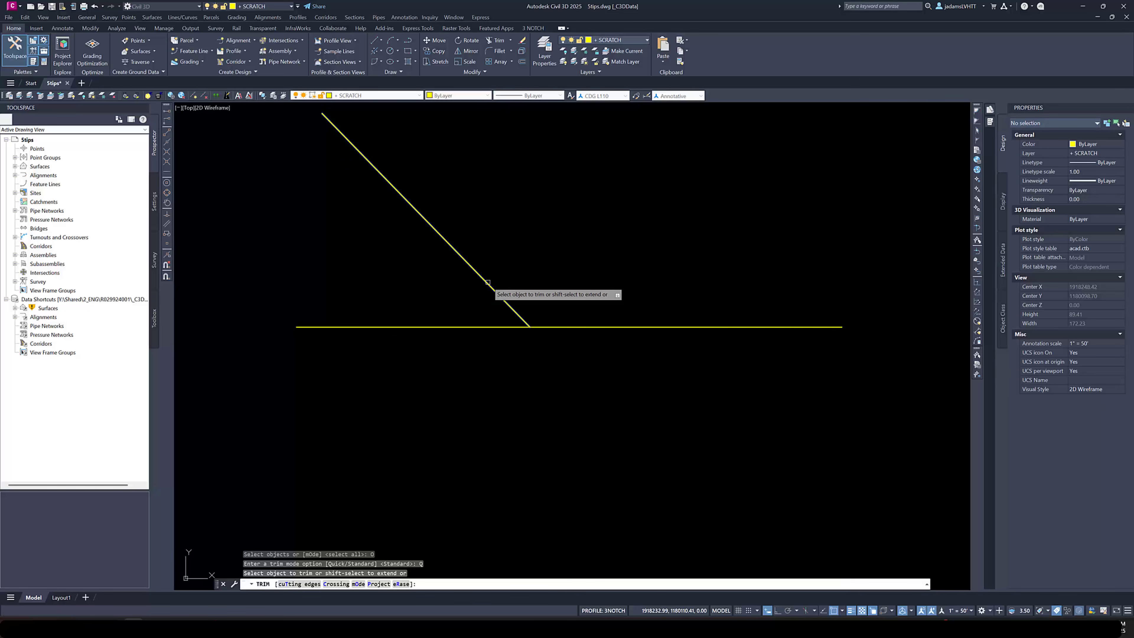
shift+click(488, 282)
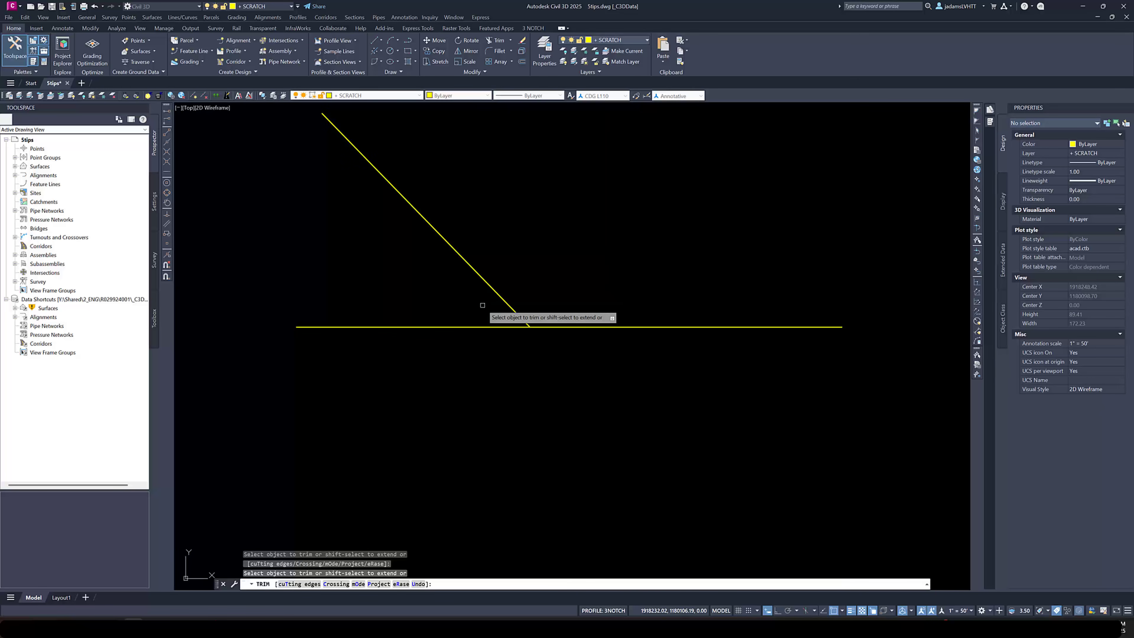
click(483, 326)
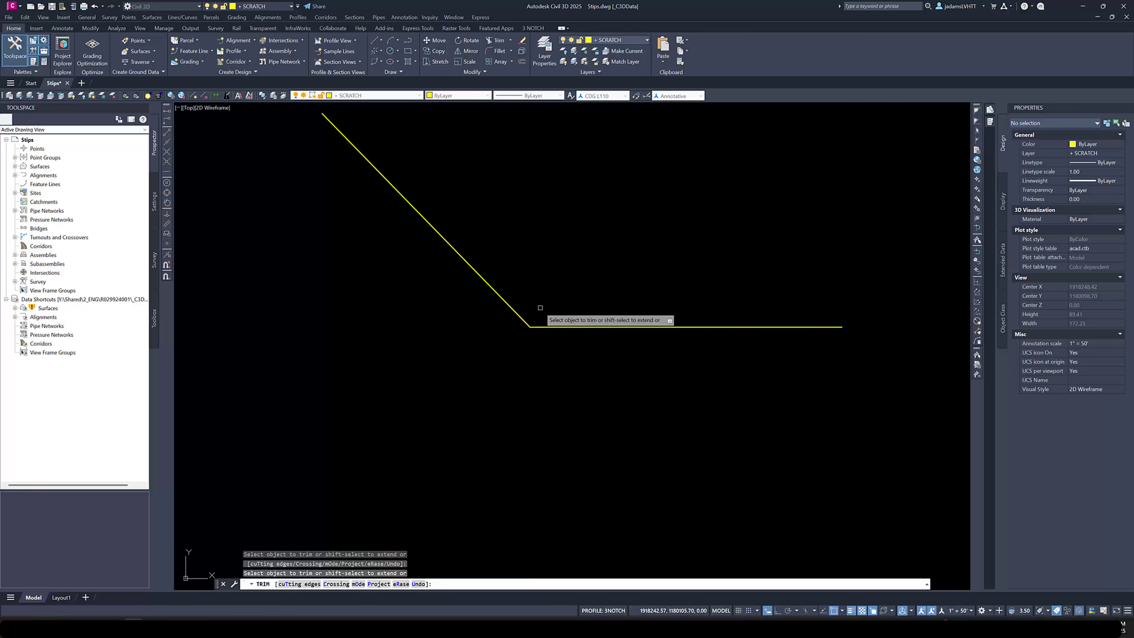
key(Escape)
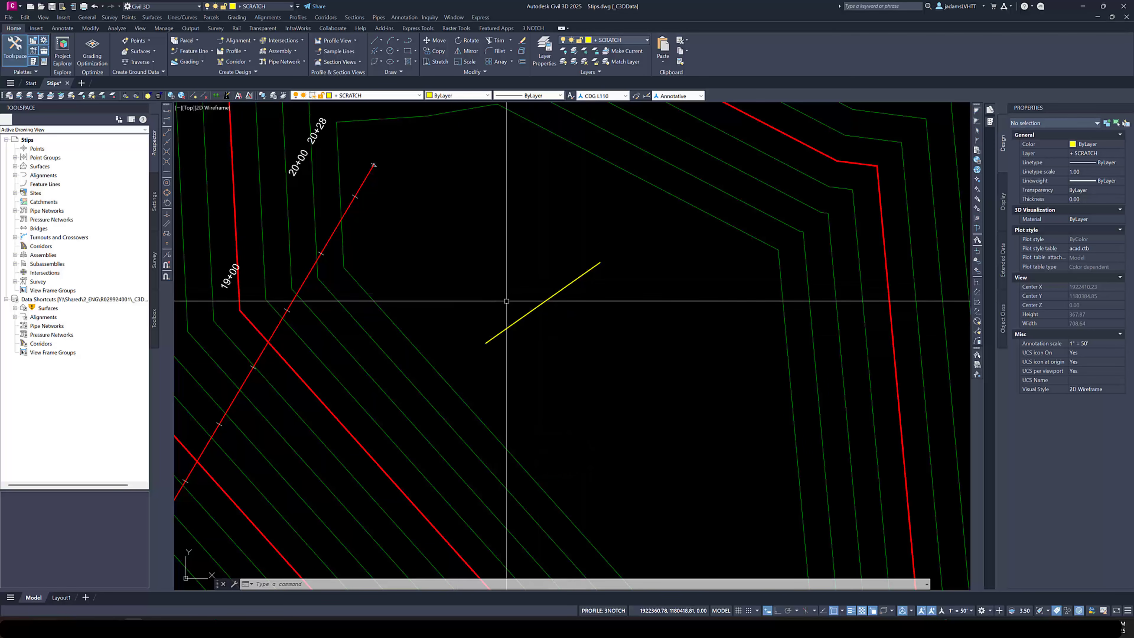
Try to extend the lower end of the yellow polyline to the nearest surface contour using Extend in Standard mode.
click(503, 327)
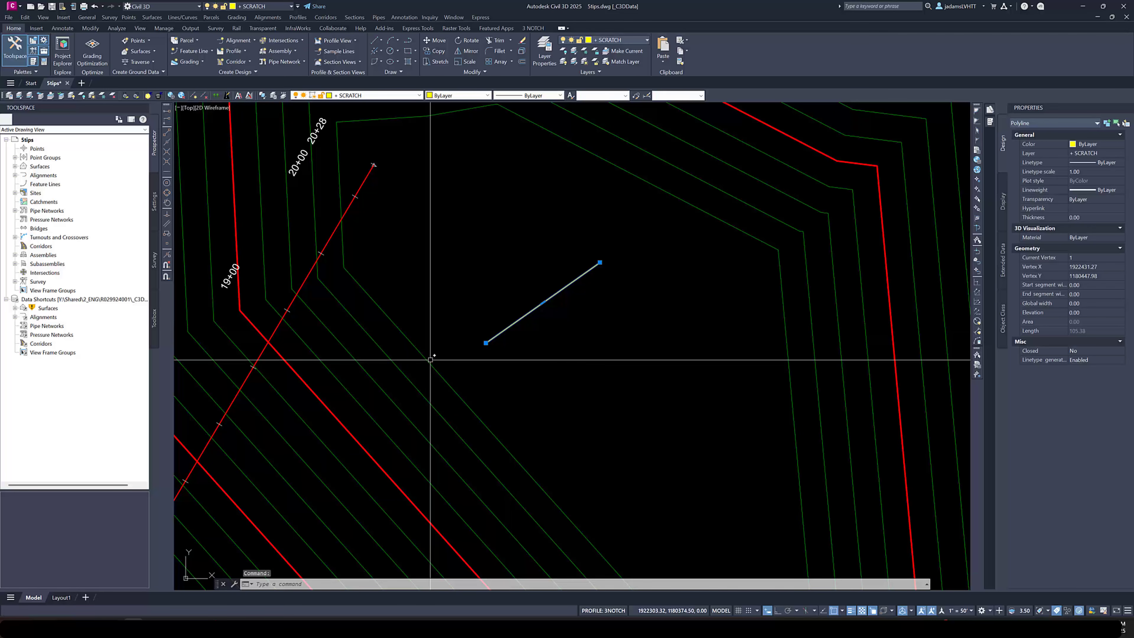
mouse_move(430, 359)
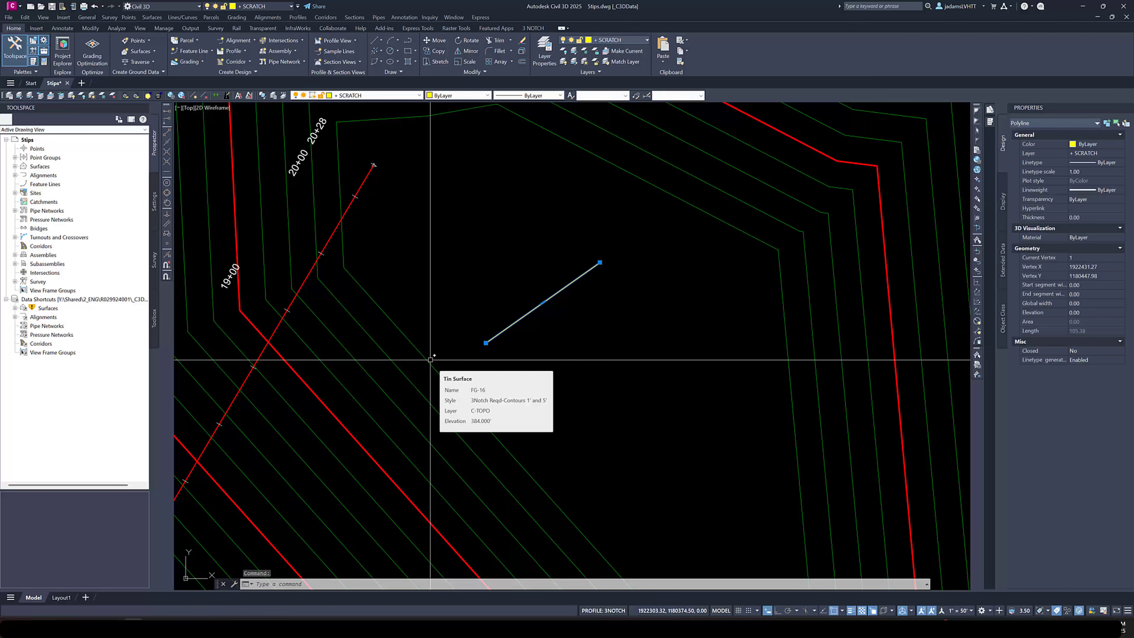
key(Escape)
text(EX)
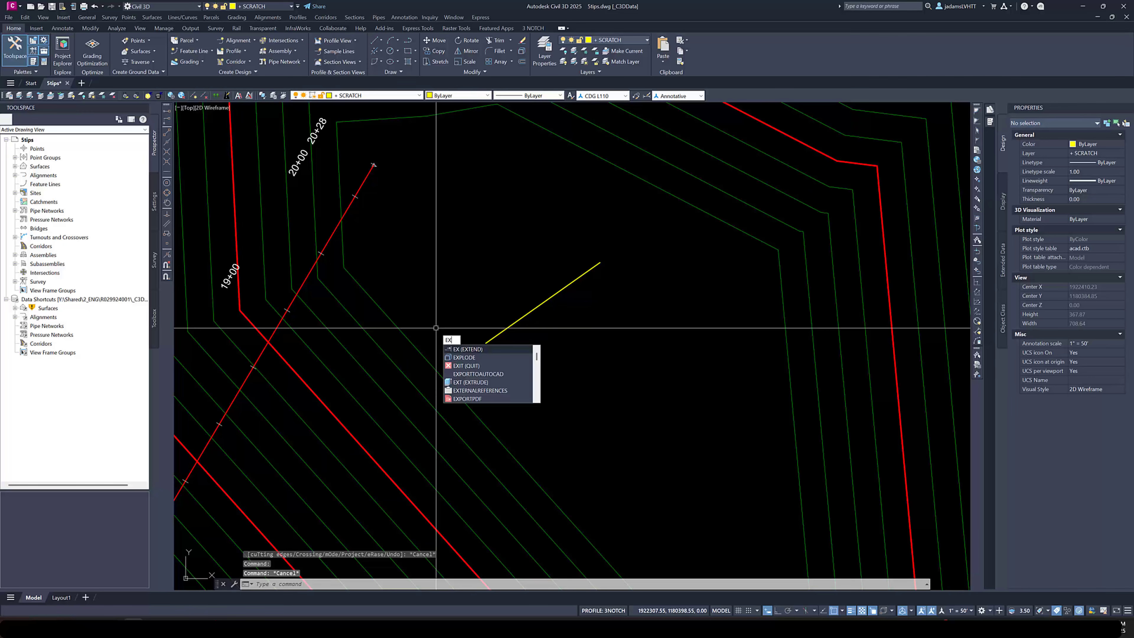
key(Return)
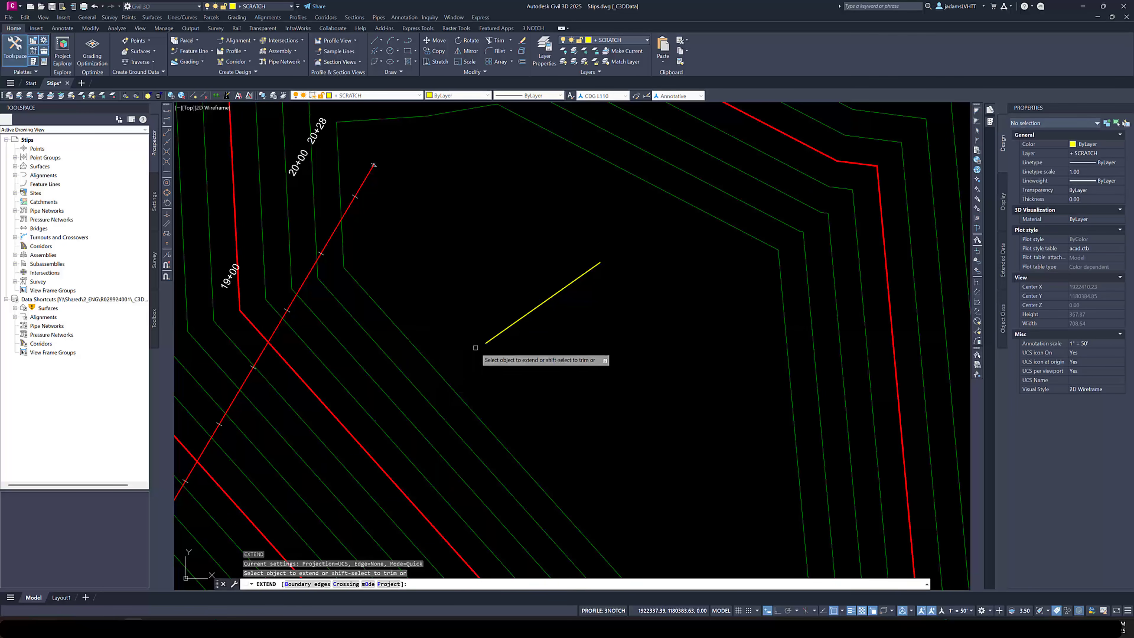
click(368, 584)
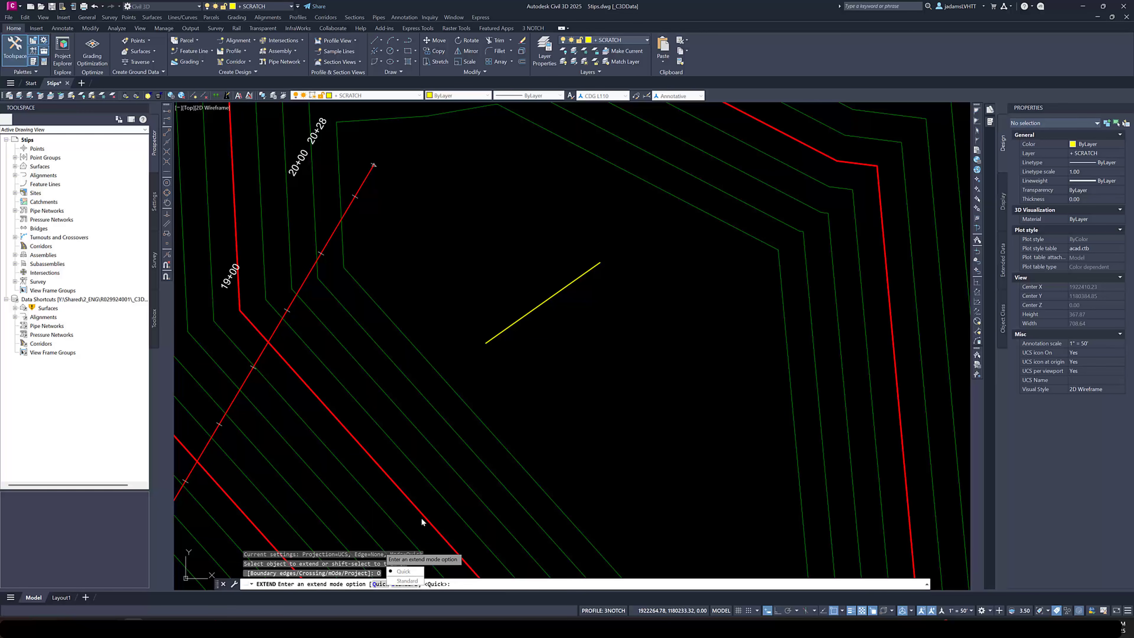
click(404, 580)
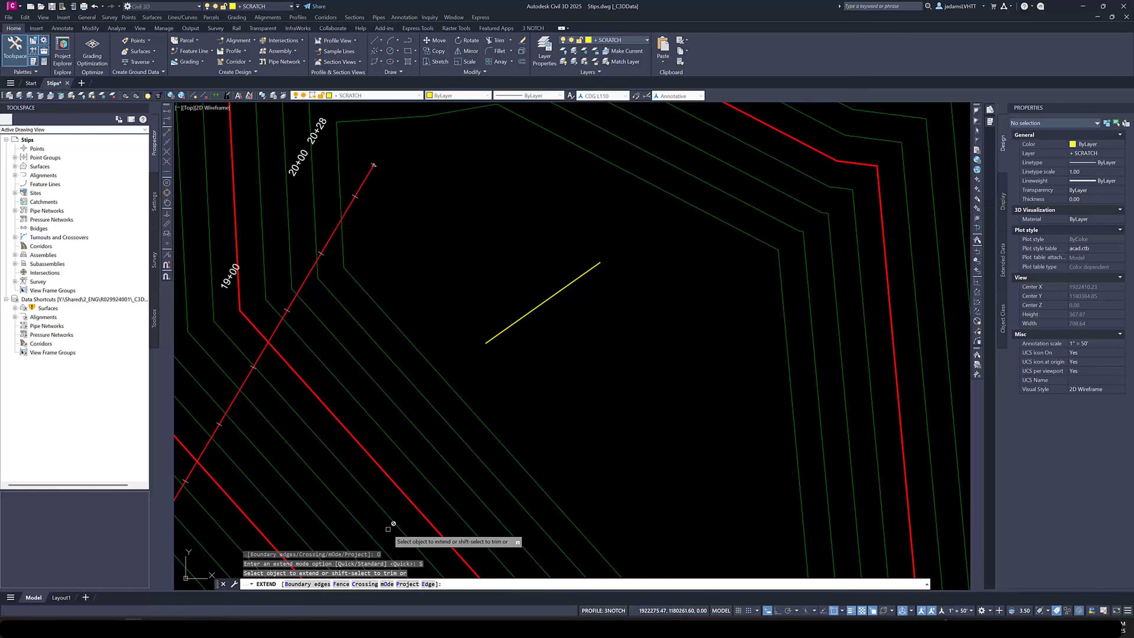
click(453, 393)
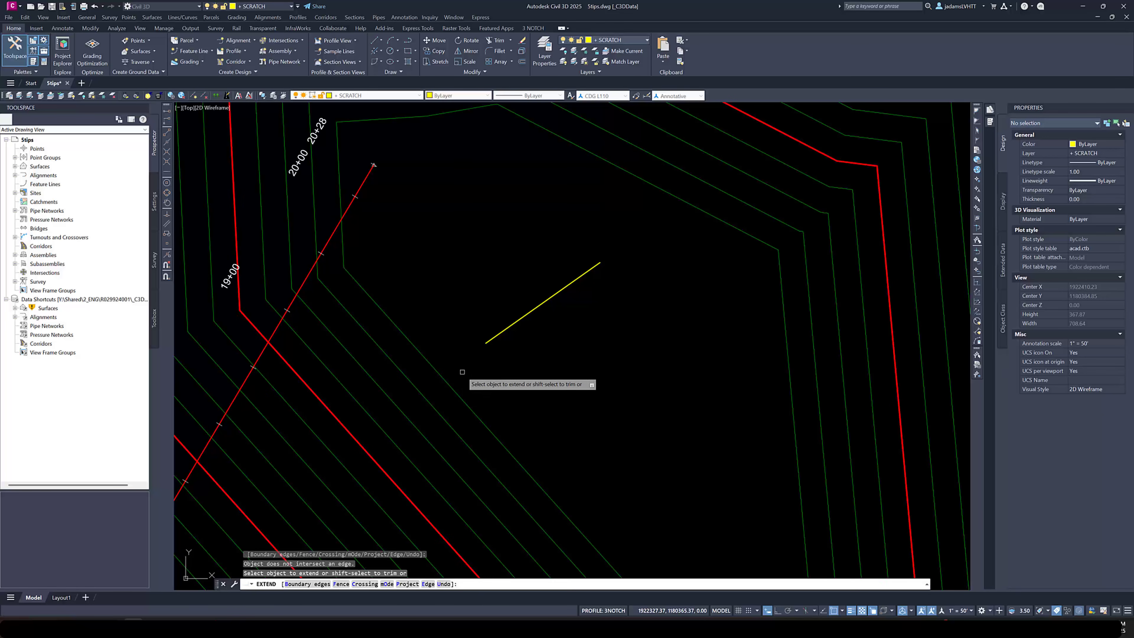
key(Escape)
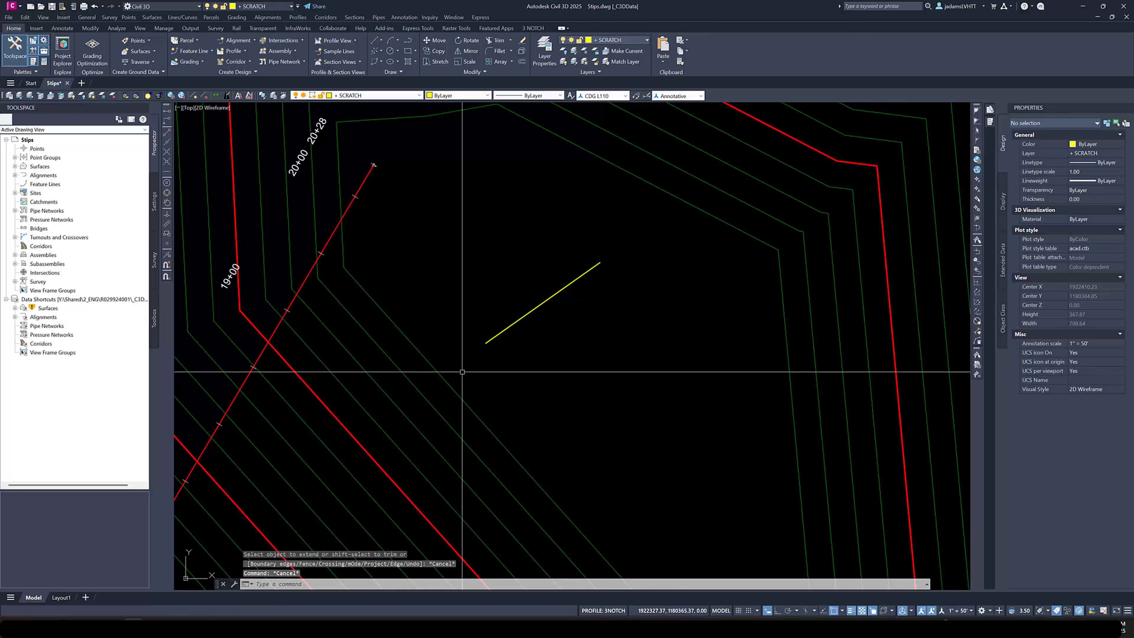
Extend the lower end of the yellow polyline to the nearest surface contour with the AEC linework Extend tool, picking the contour as boundary edge.
right_click(473, 270)
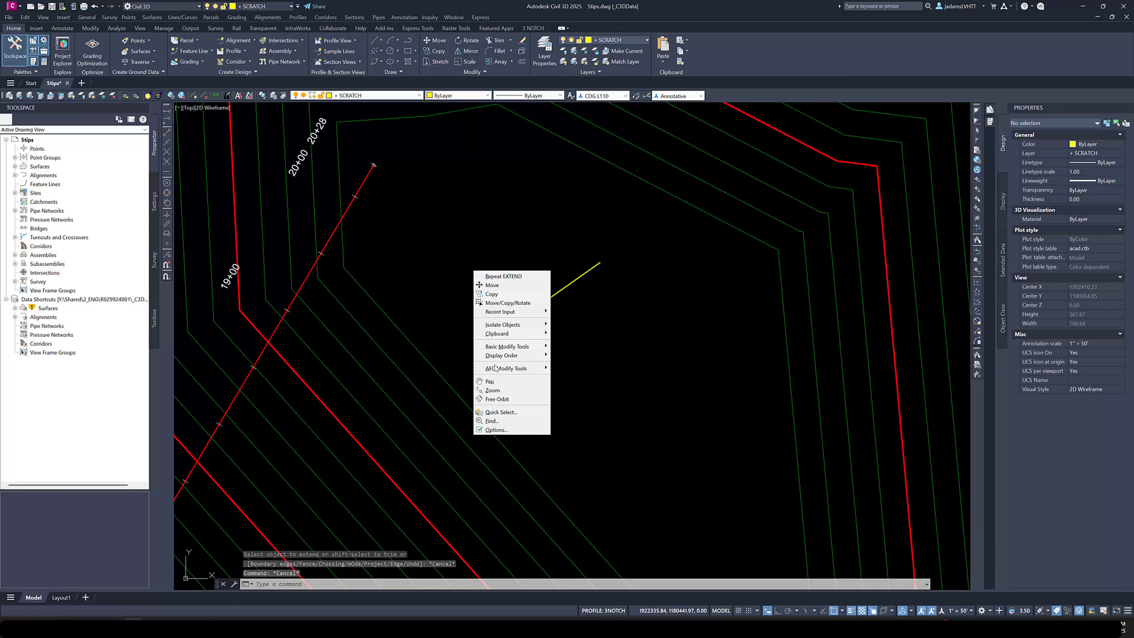
mouse_move(540, 368)
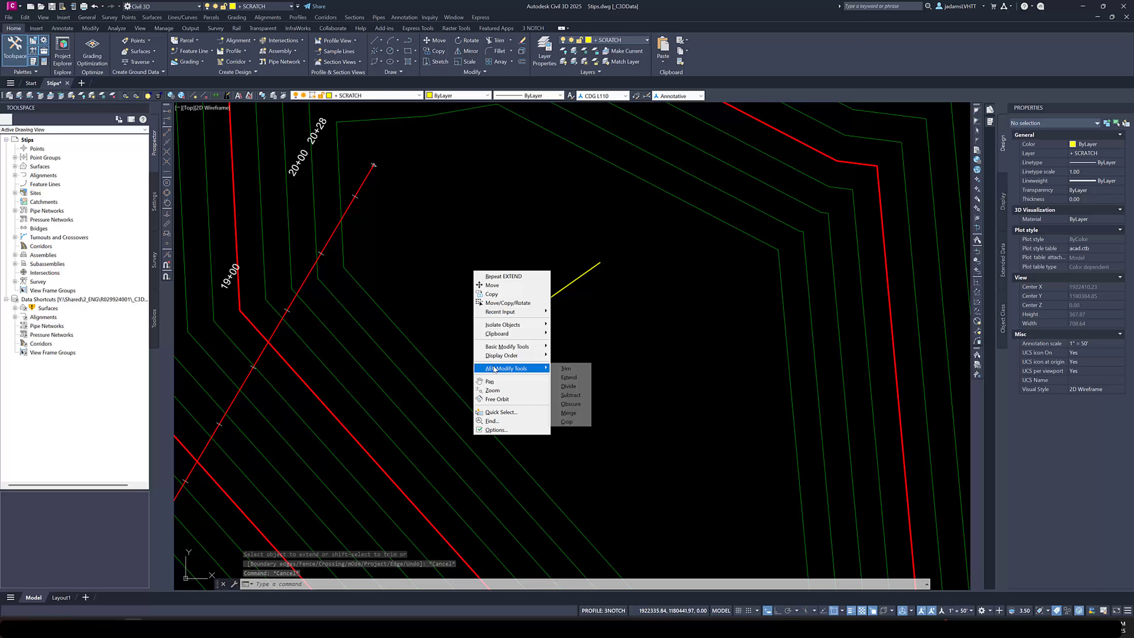
click(563, 377)
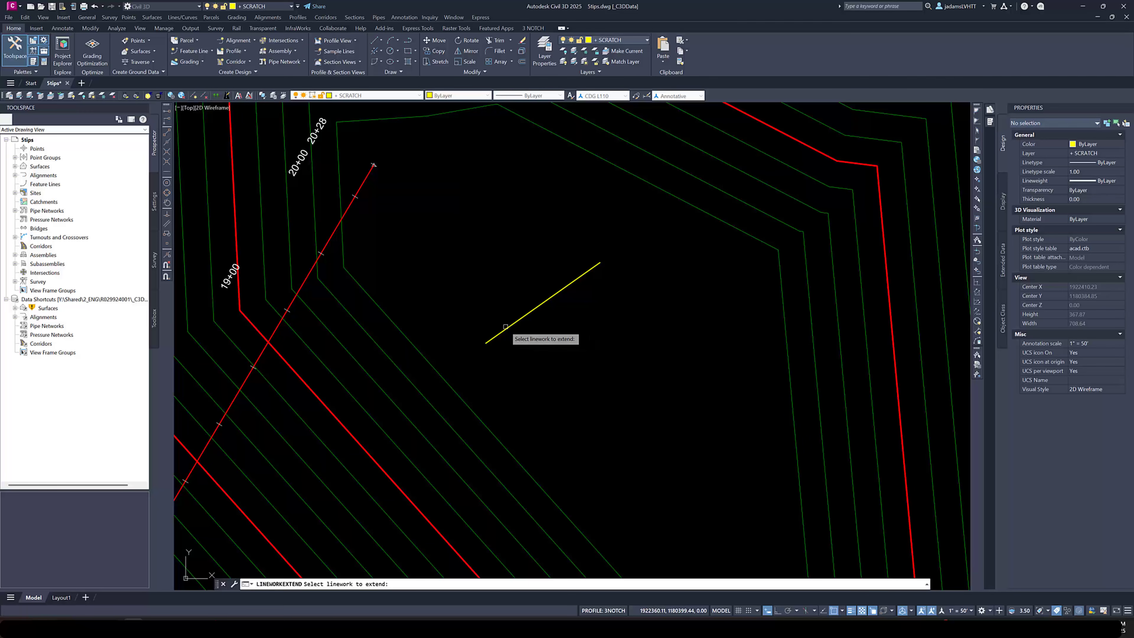
click(496, 335)
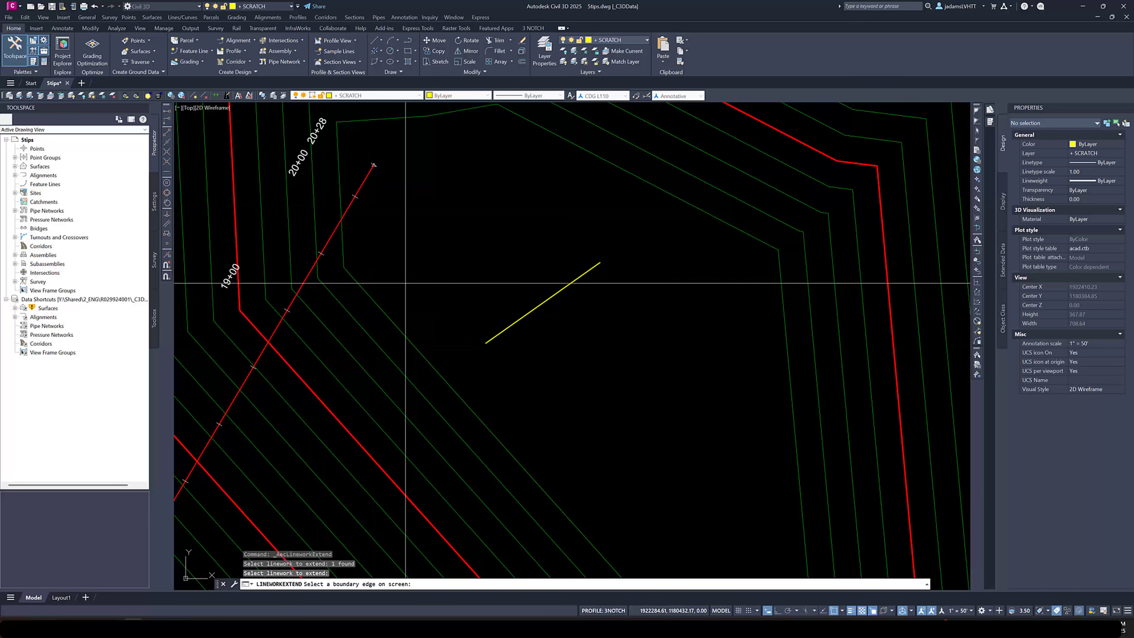
click(416, 346)
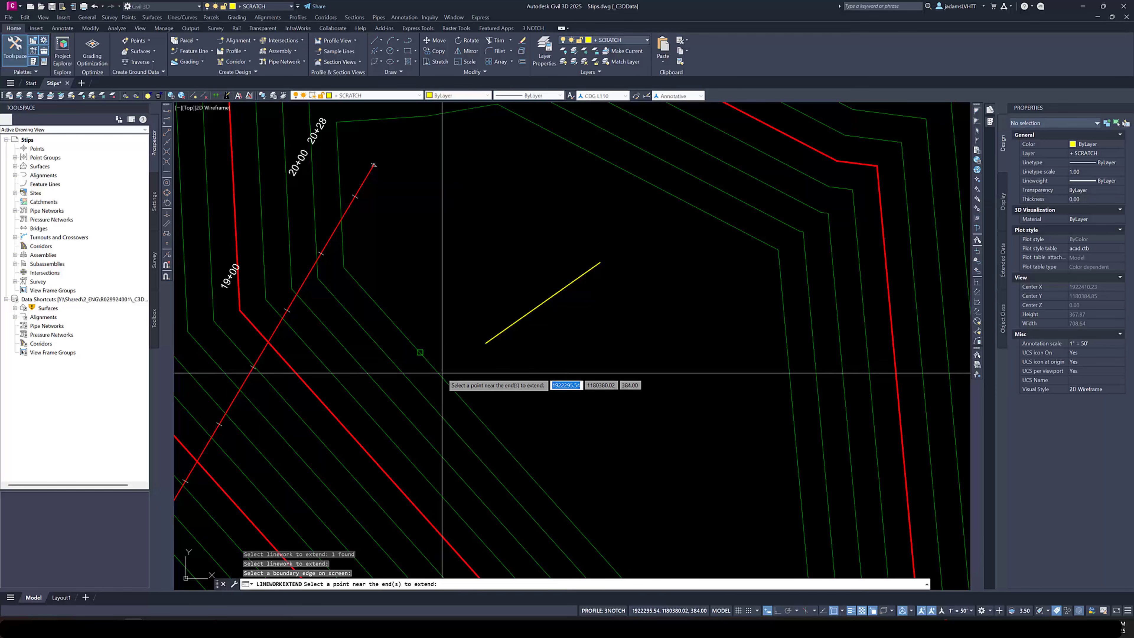
click(451, 338)
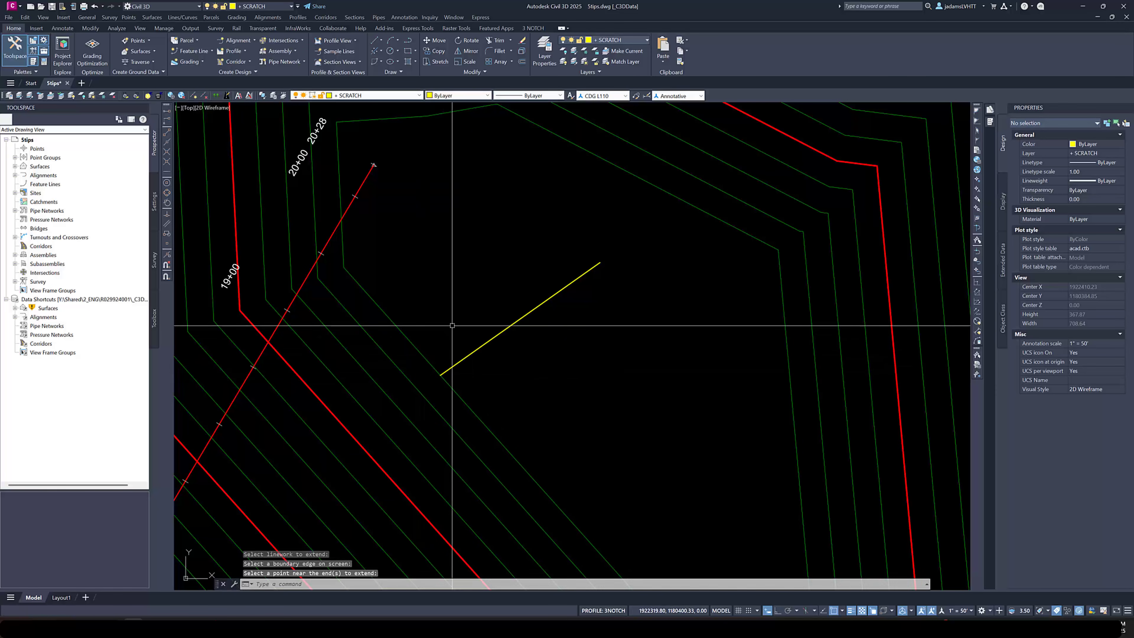
key(Return)
key(Escape)
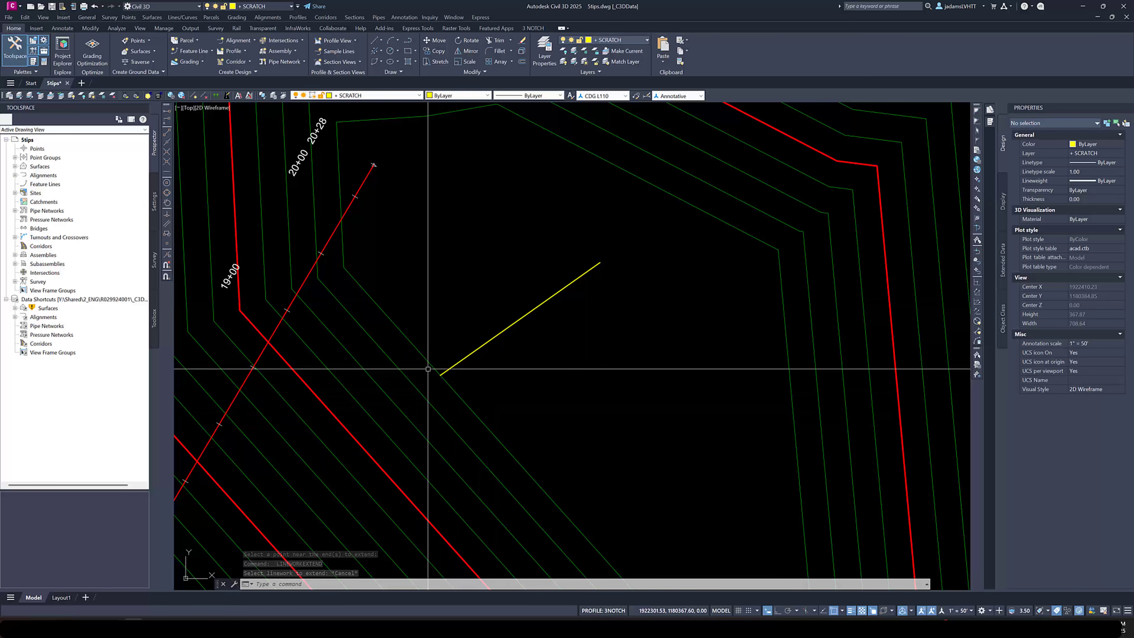
text(pl)
key(Return)
click(419, 353)
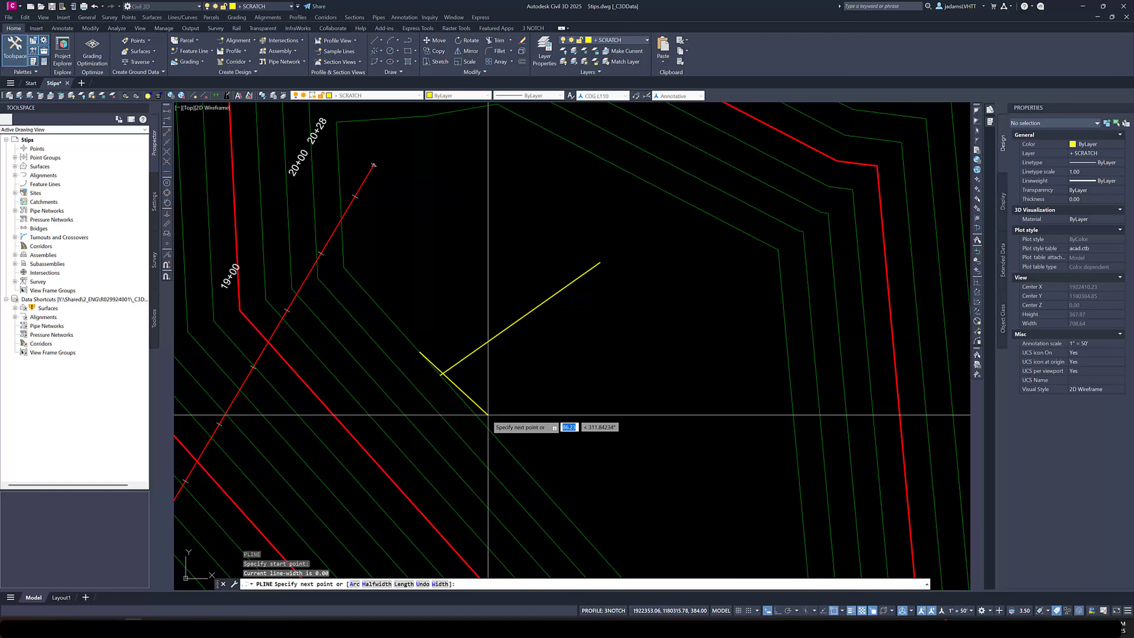
key(Escape)
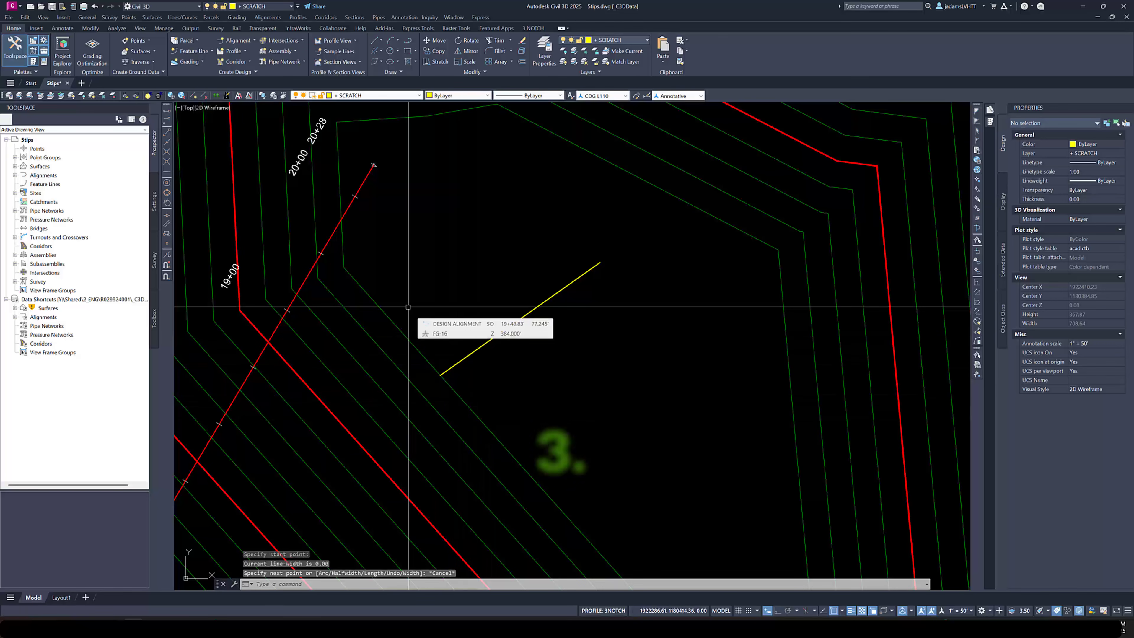
Select the external reference holding the white cell boundary lines to check its object type, and clear the selection.
scroll(536, 303, down, 3)
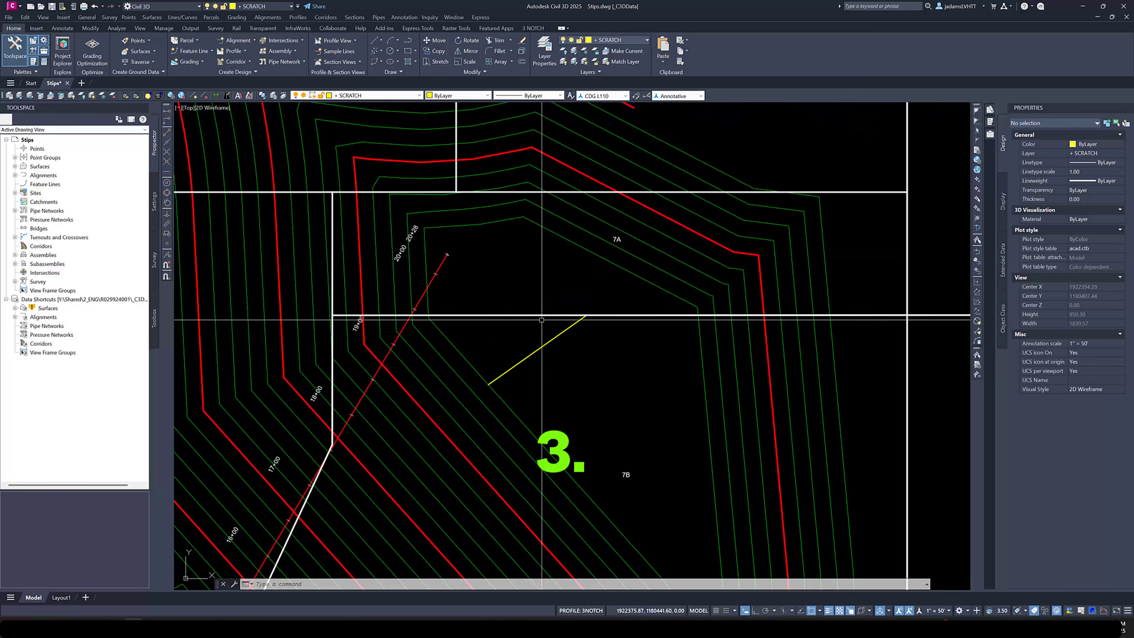
click(549, 314)
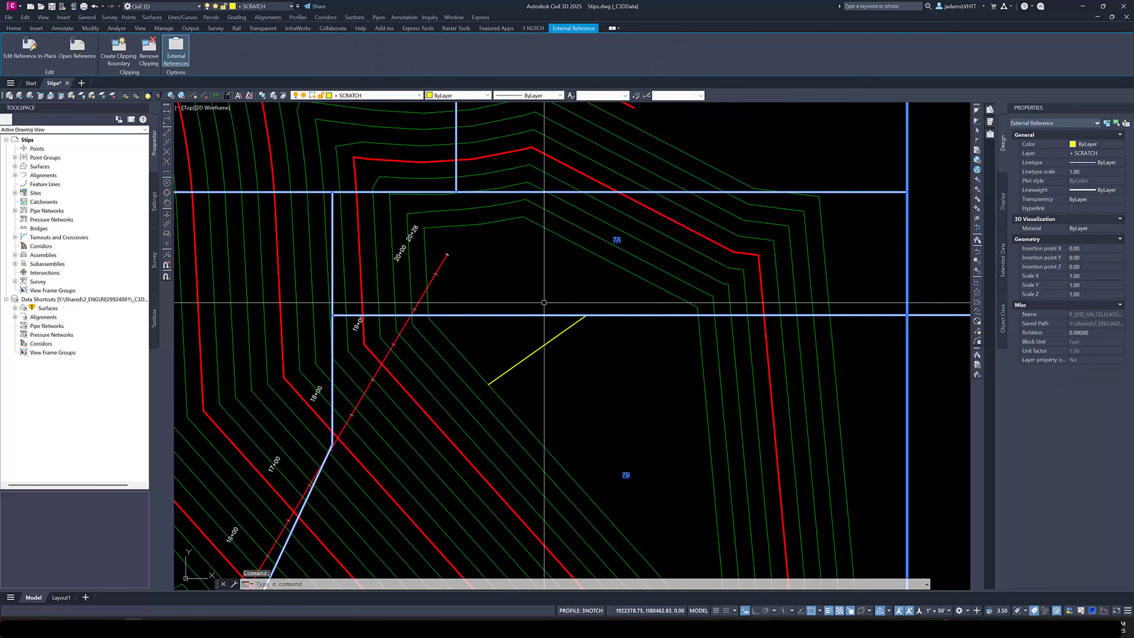
key(Escape)
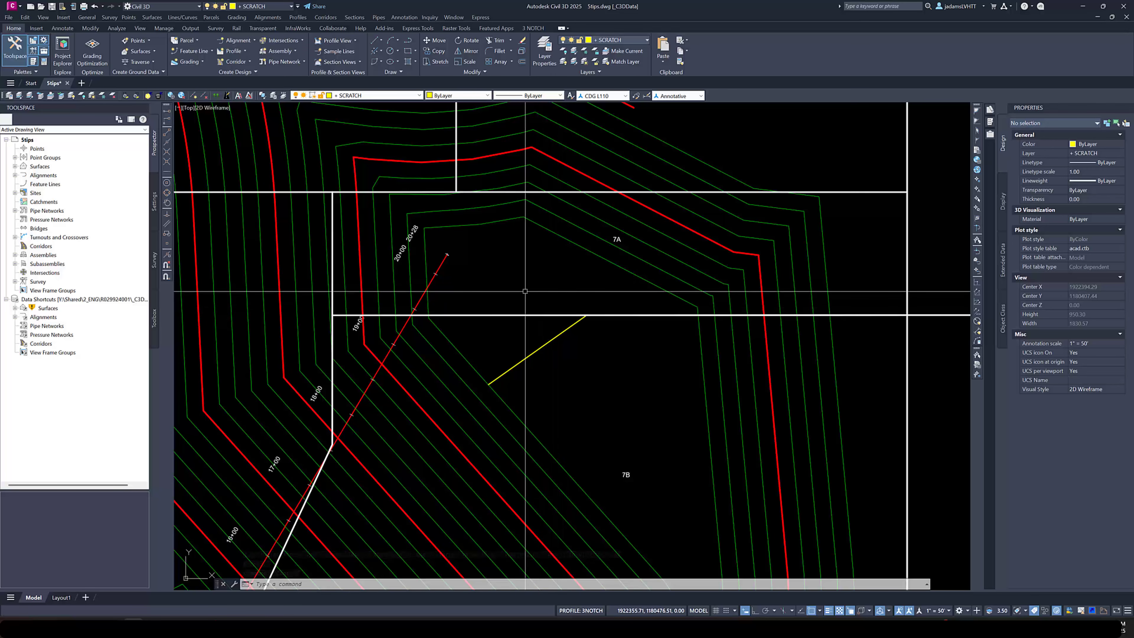
Copy the horizontal cell boundary line between 7A and 7B out of the external reference with NCOPY, using its right end as base point.
text(ncop)
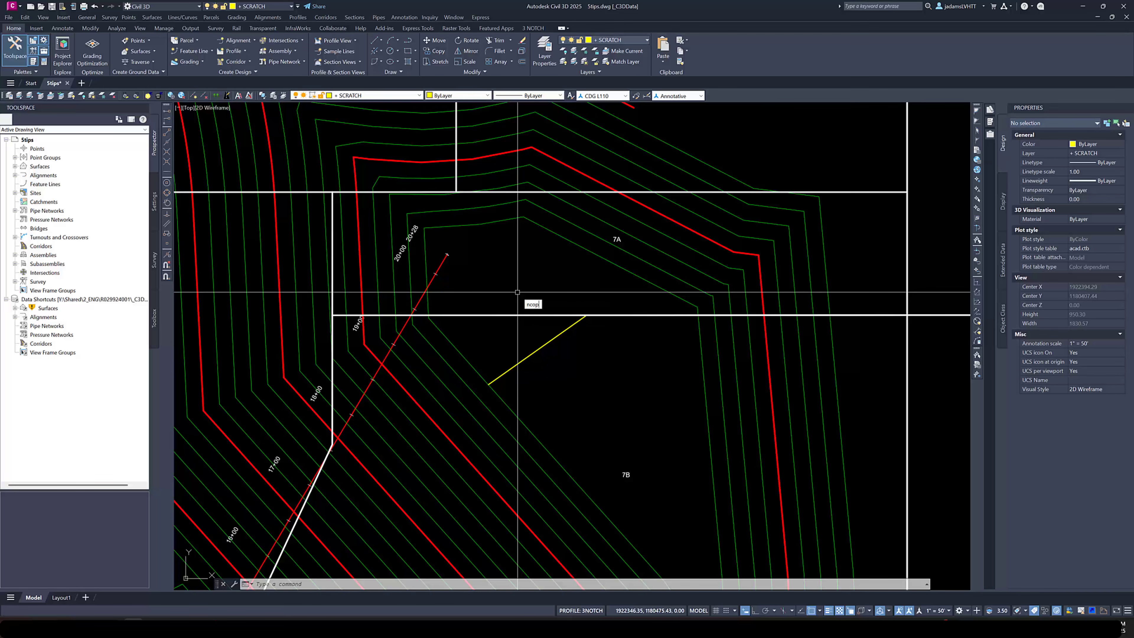
key(Return)
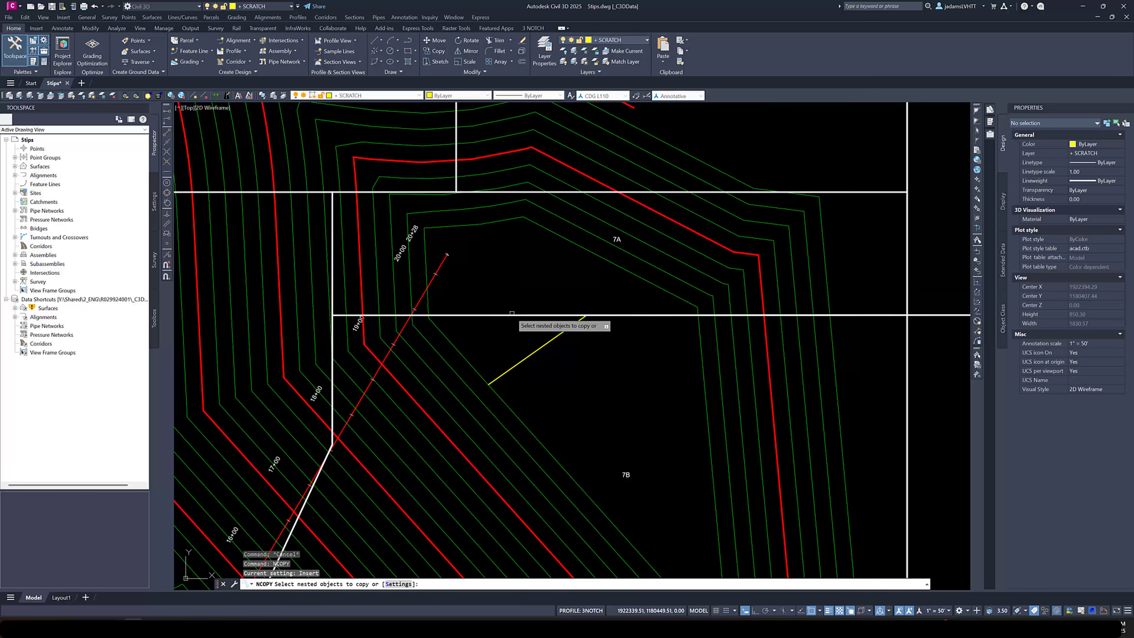
click(512, 315)
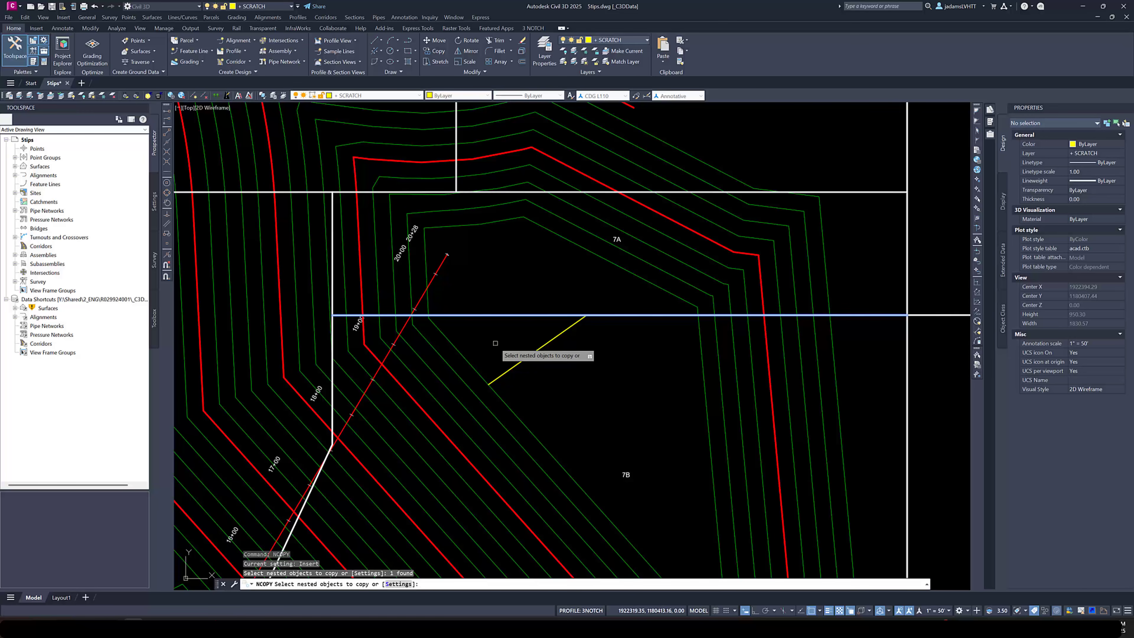
key(Return)
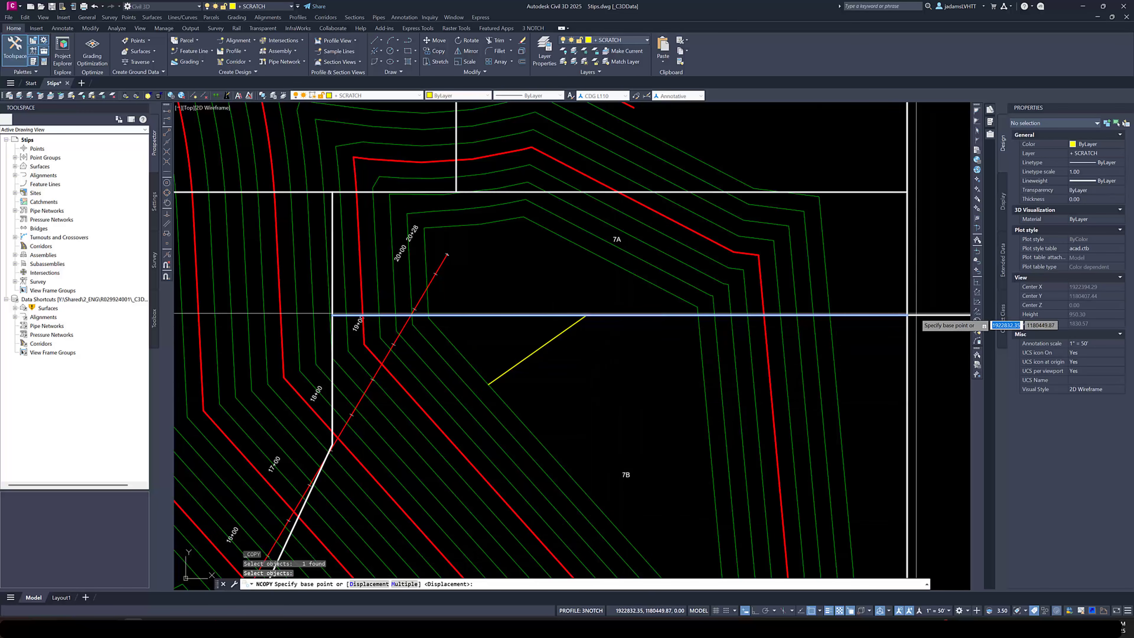
click(907, 315)
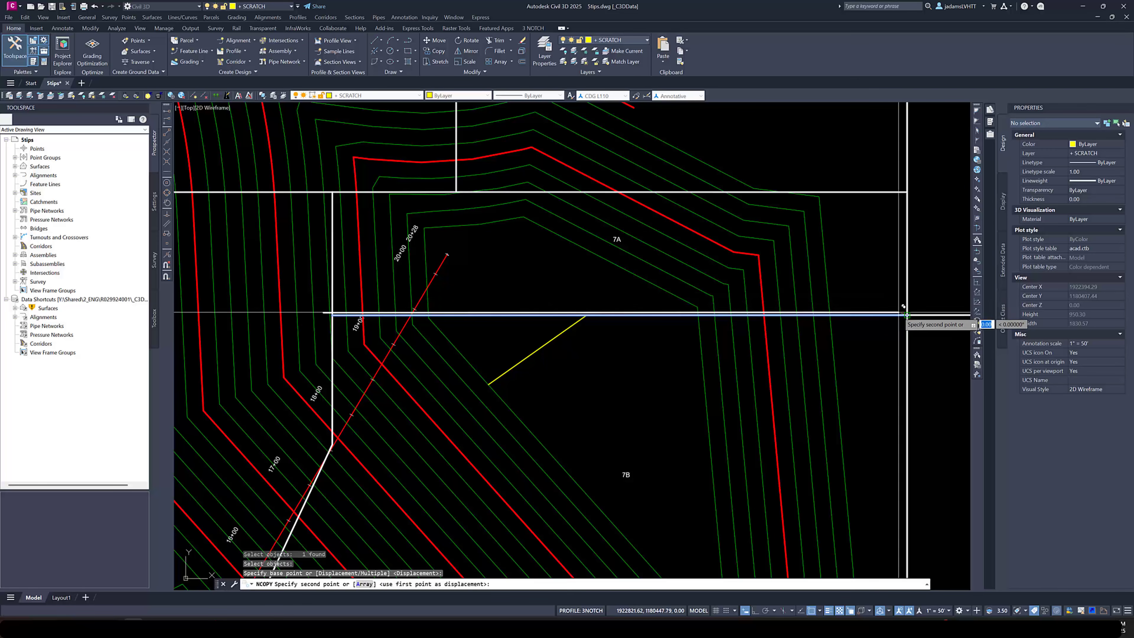
key(Escape)
Select the copied boundary polyline to check it, clear the selection, and undo the nested copy.
click(894, 317)
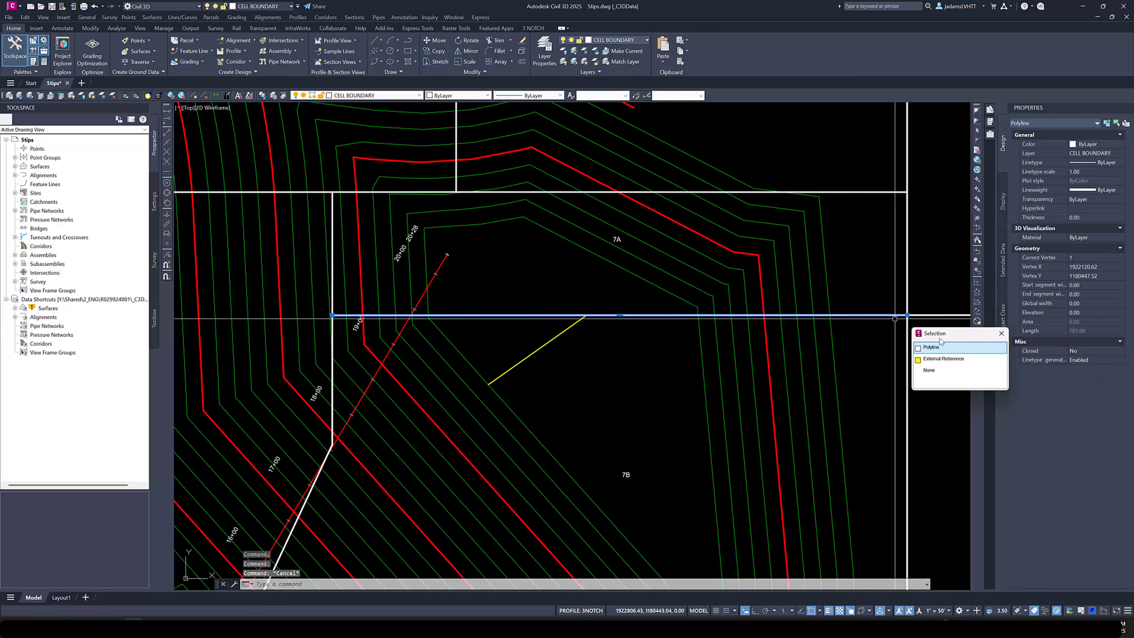
key(Escape)
key(Escape)
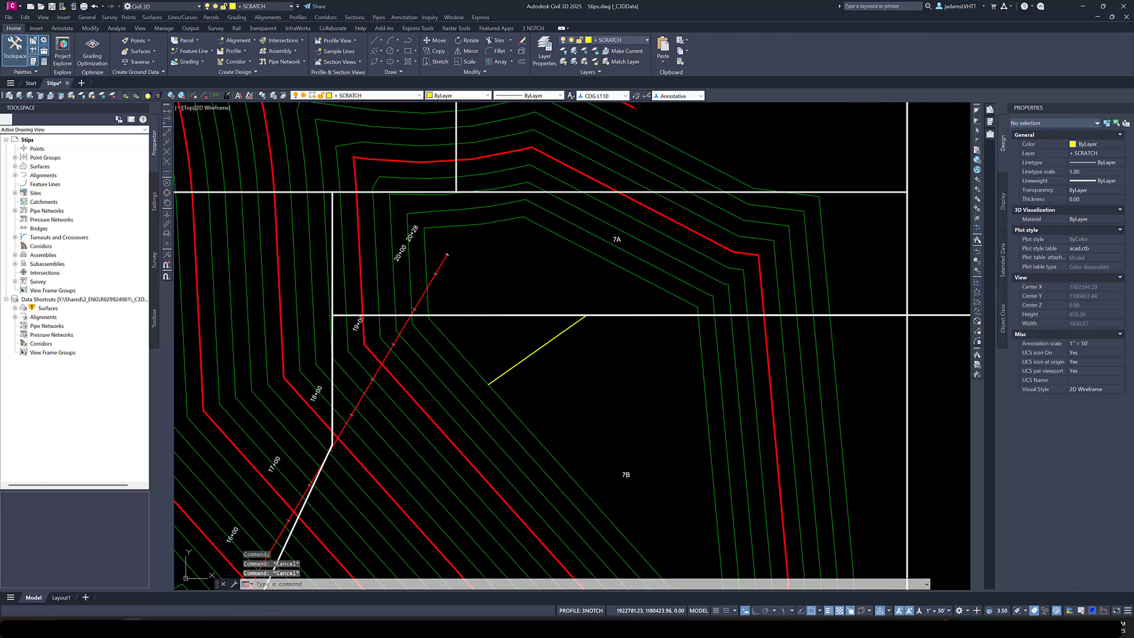
key(ctrl+z)
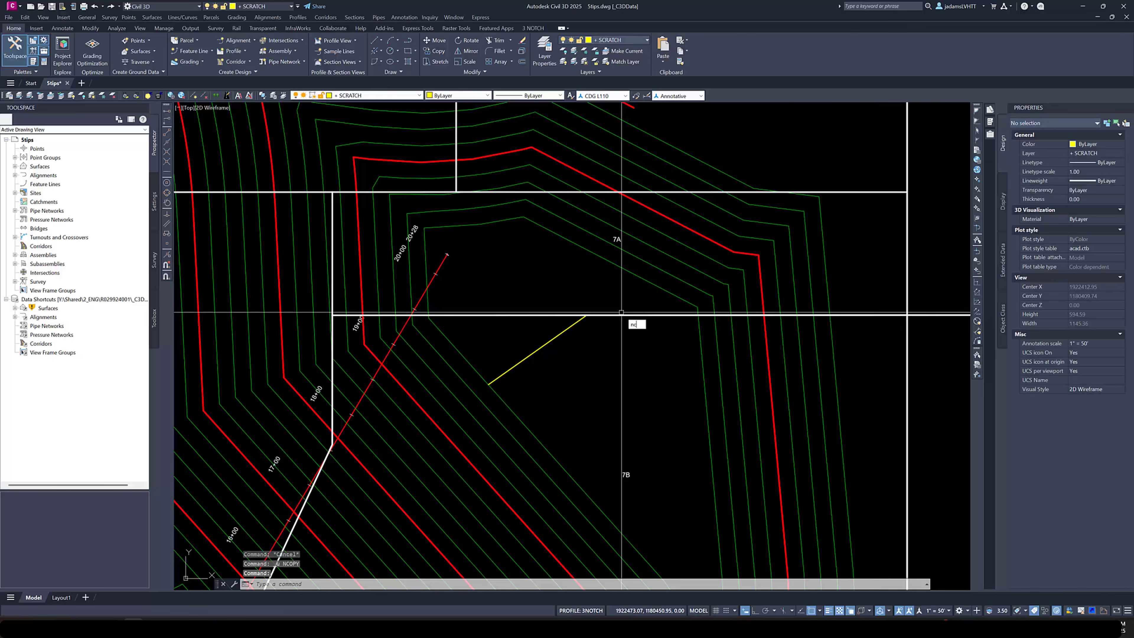
Pick the horizontal boundary line between 7A and 7B with NCOPY and end the command without giving a base point.
text(ncopy)
key(Return)
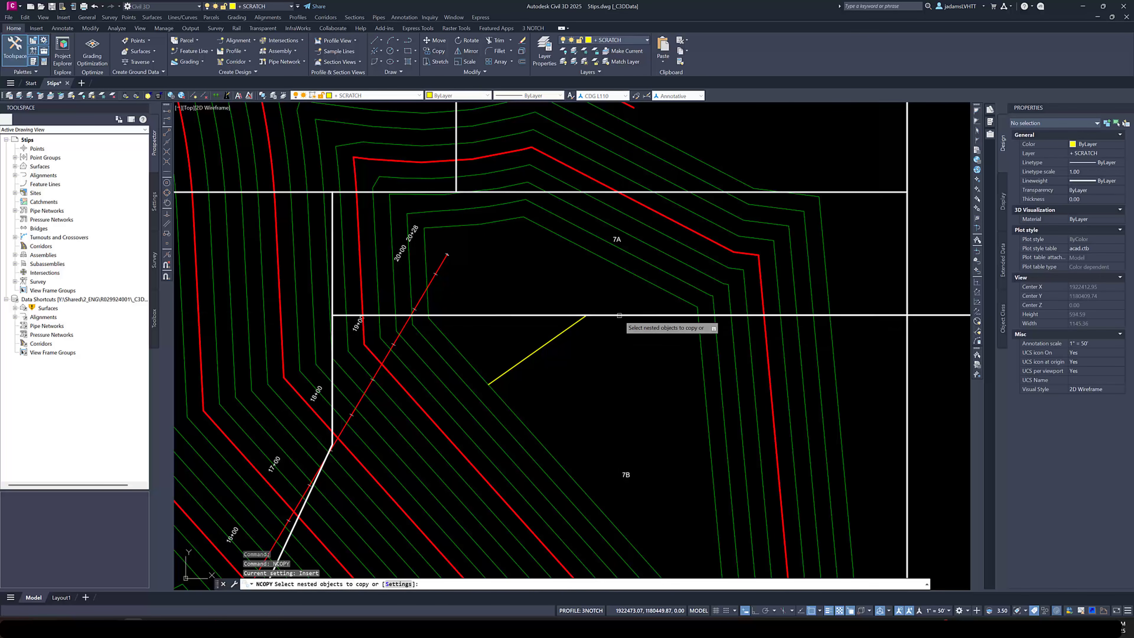
click(618, 315)
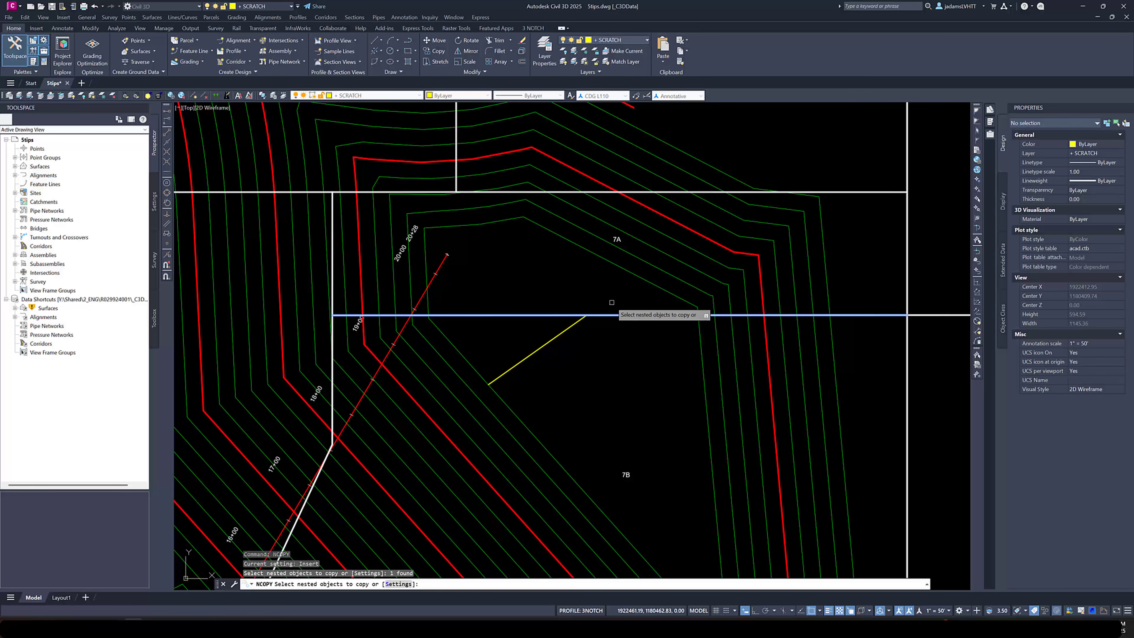
key(Escape)
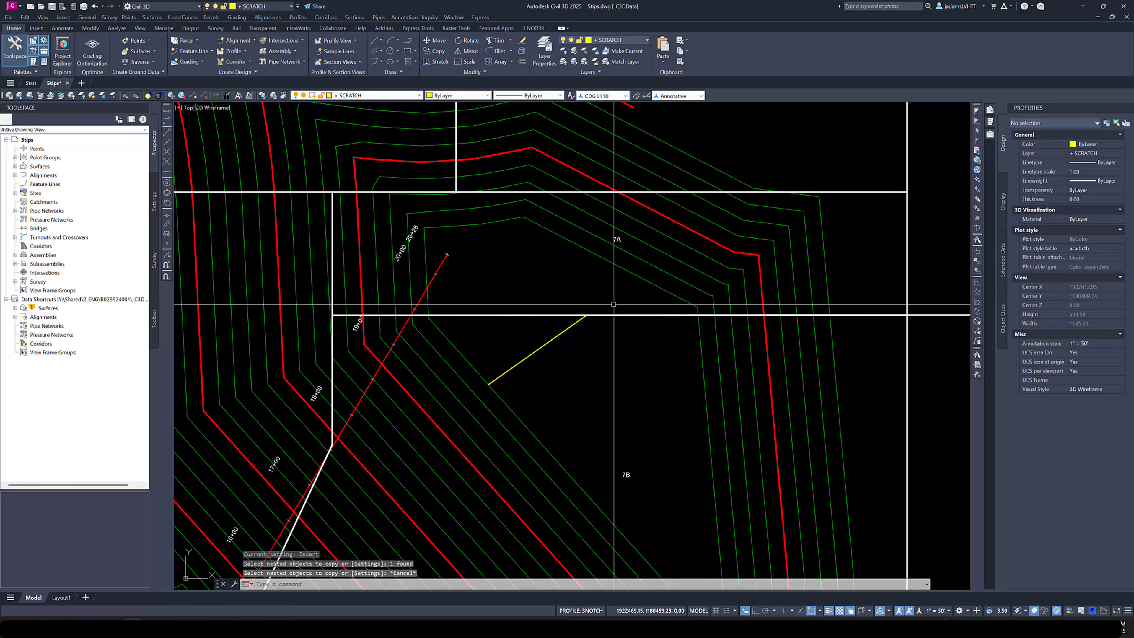
Select the polyline overlapping the horizontal boundary line to check its layer and properties, and clear the selection.
click(625, 316)
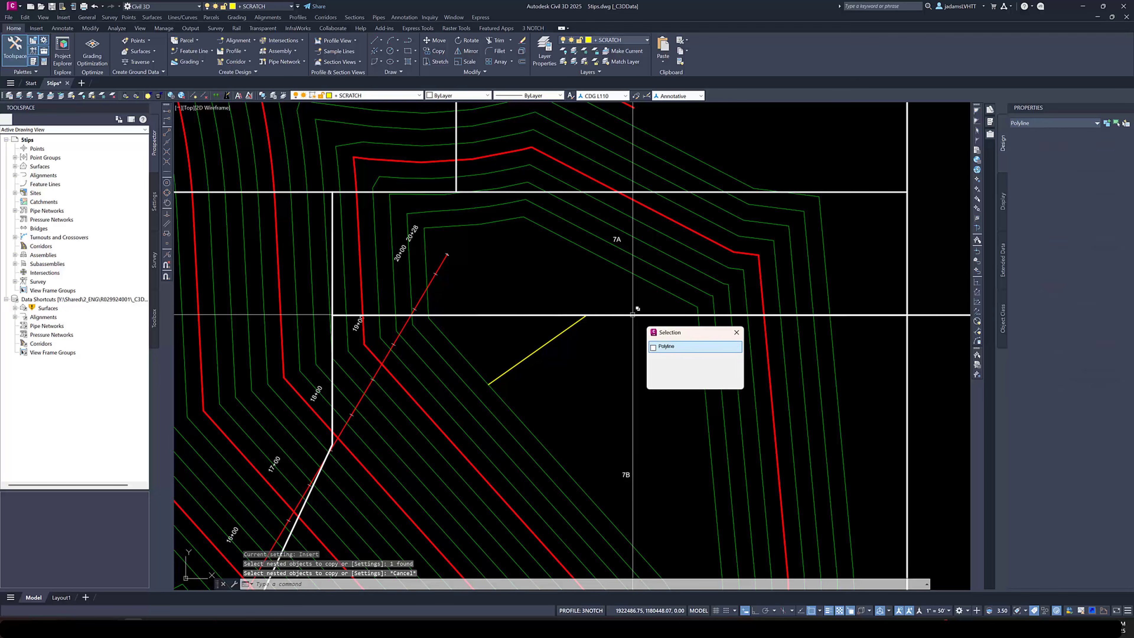
click(659, 347)
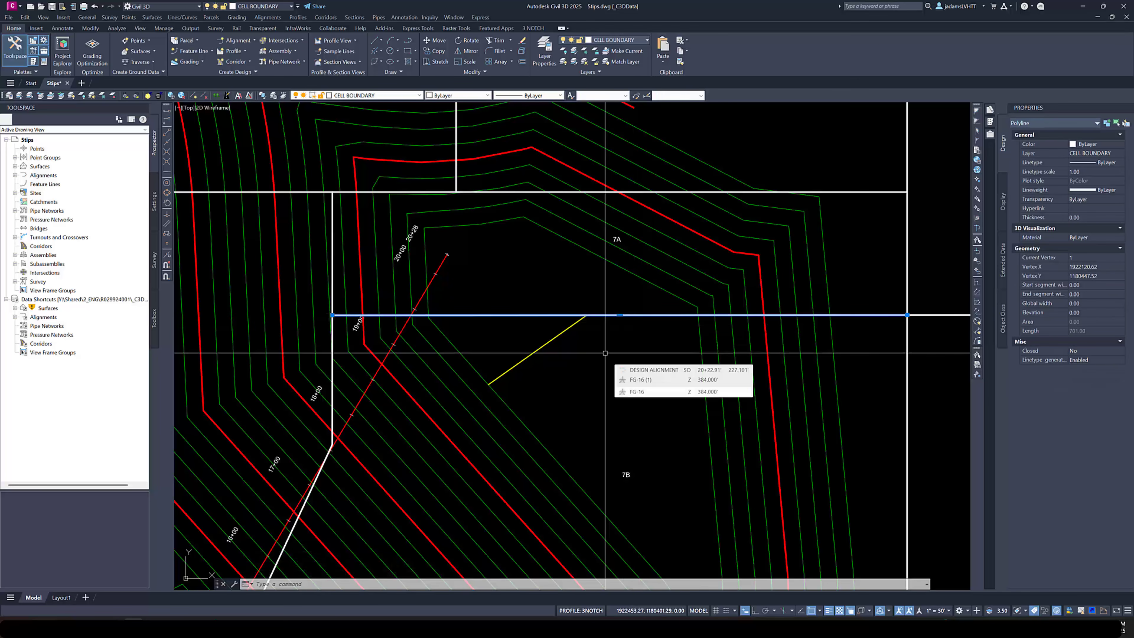
key(Escape)
key(Escape)
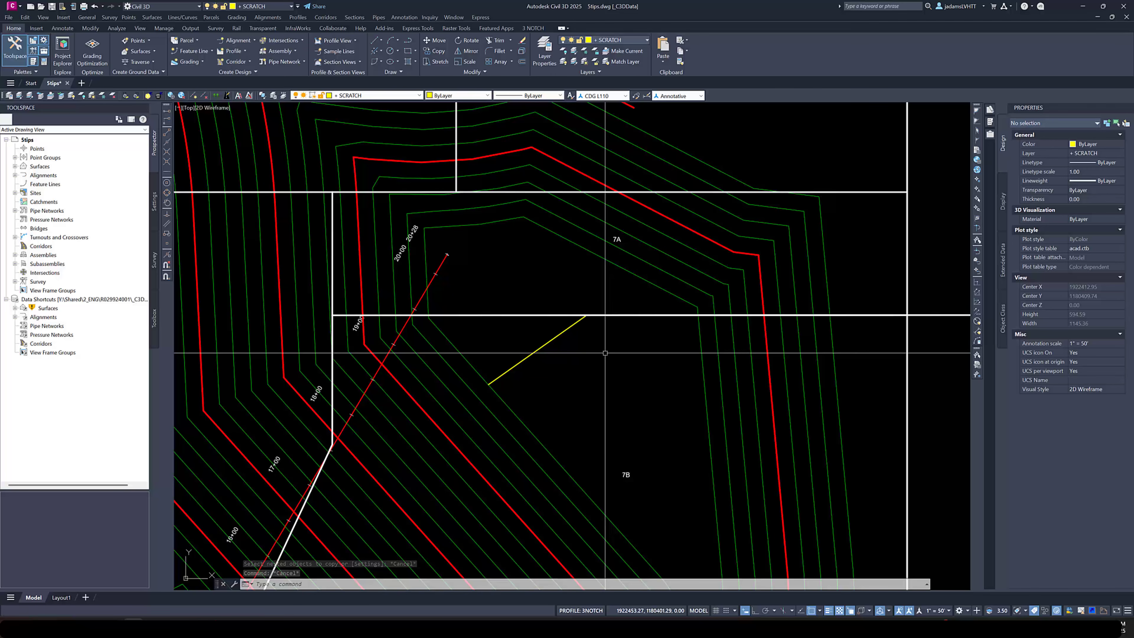
List the nested object properties of the upper horizontal cell boundary line in the external reference with XLIST.
text(xlis)
key(Return)
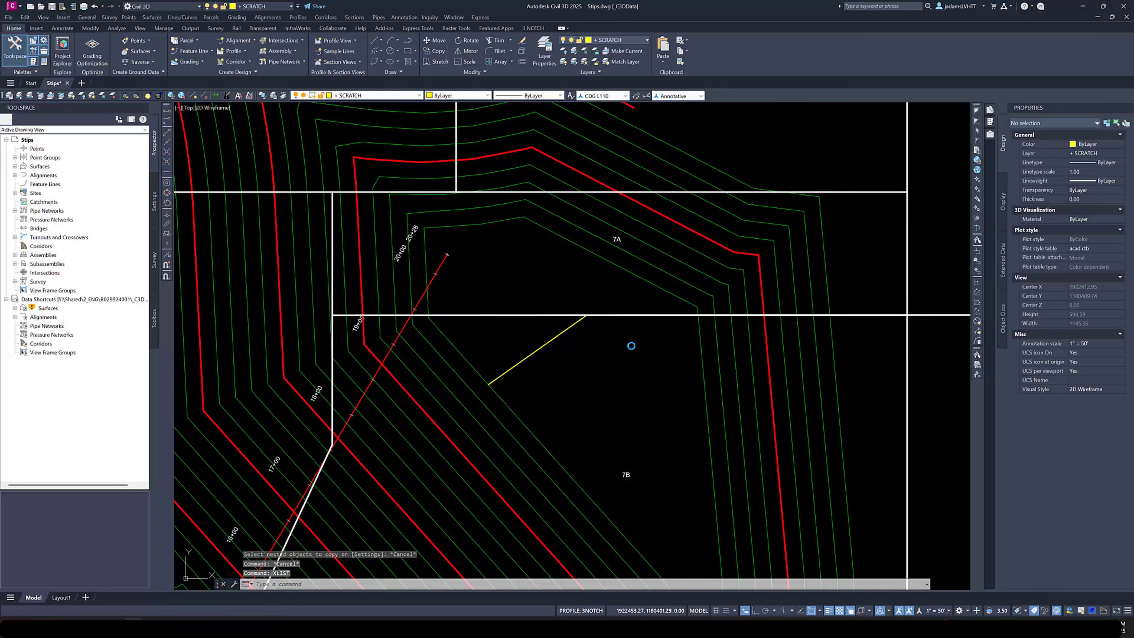
click(847, 192)
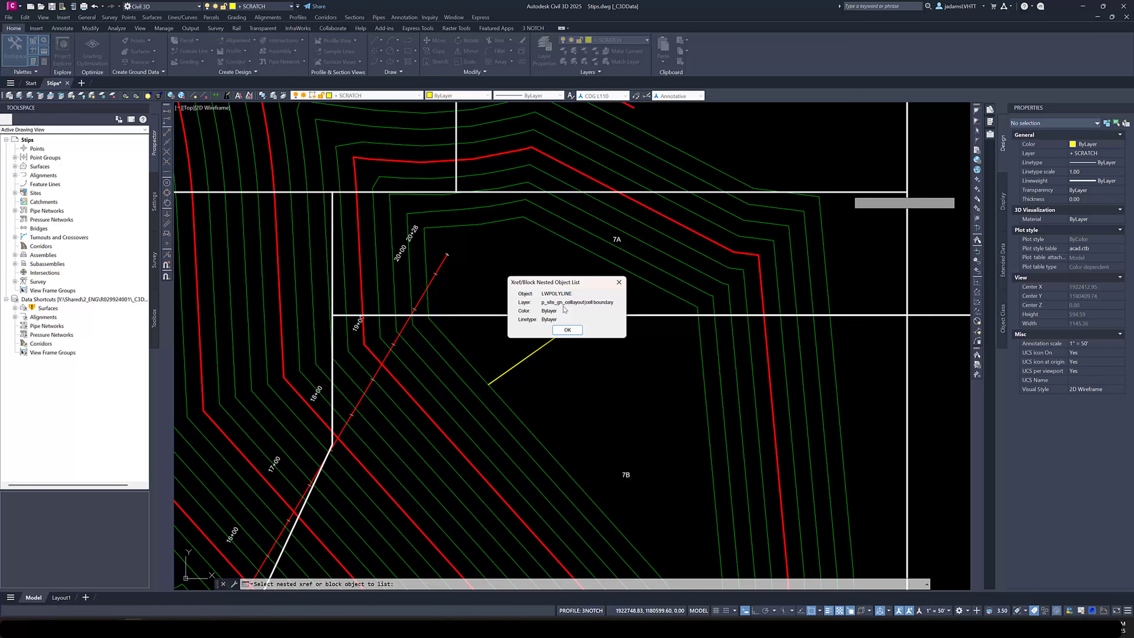
key(Return)
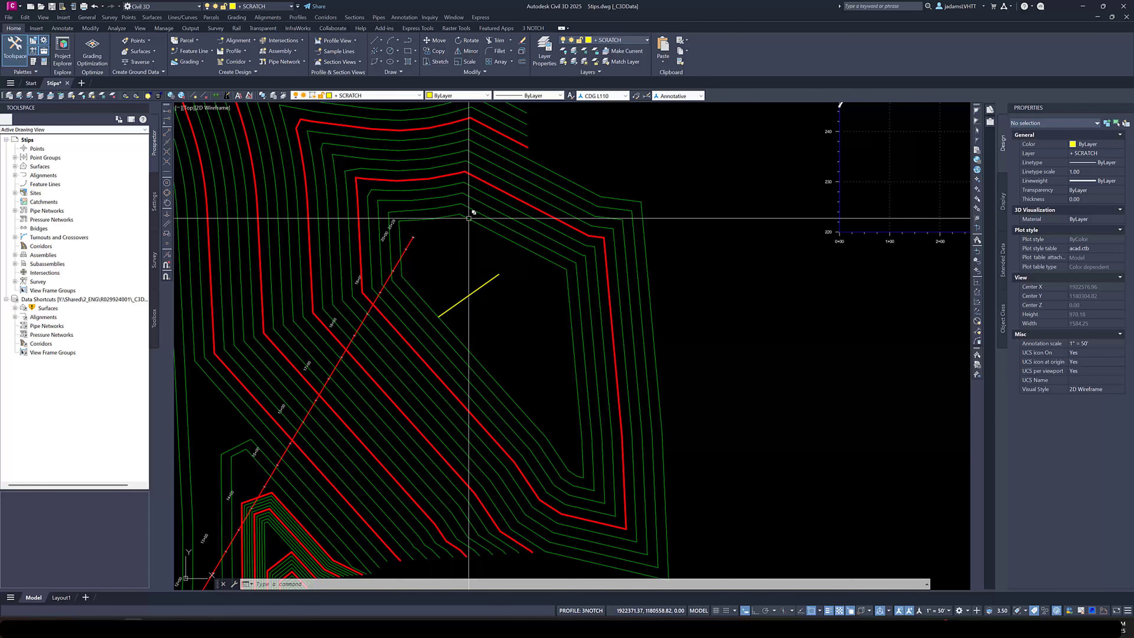
Orbit the drawing into a tilted 3D view and return to the previous top view with the ZP command.
shift+middle_drag(431, 369, 426, 347)
drag(441, 294, 448, 218)
key(Escape)
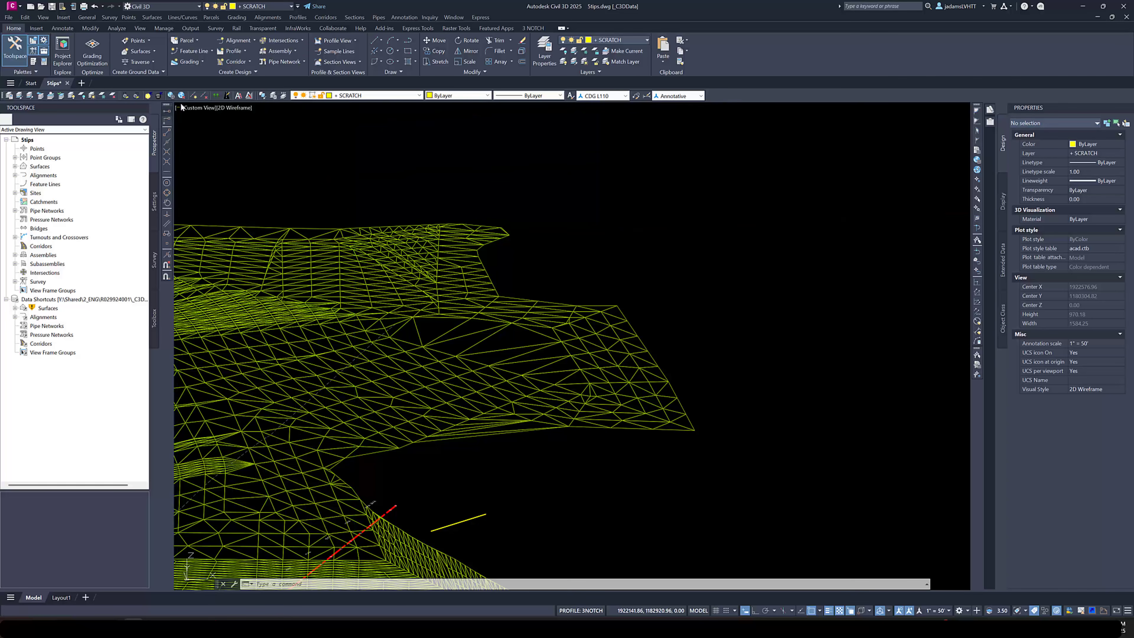
click(196, 109)
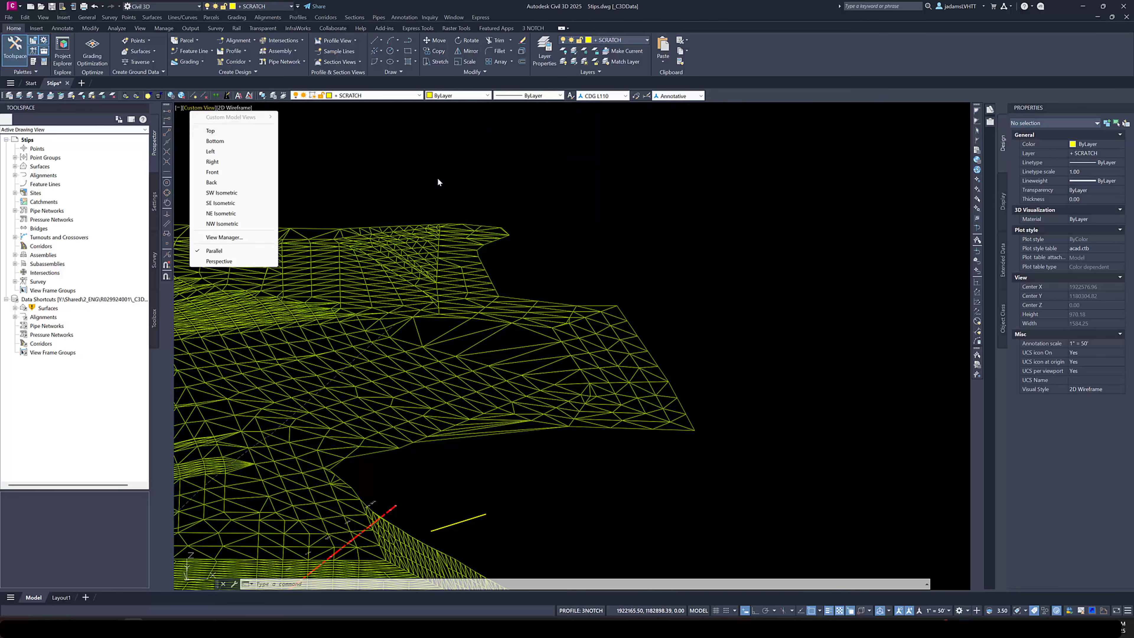
text(z)
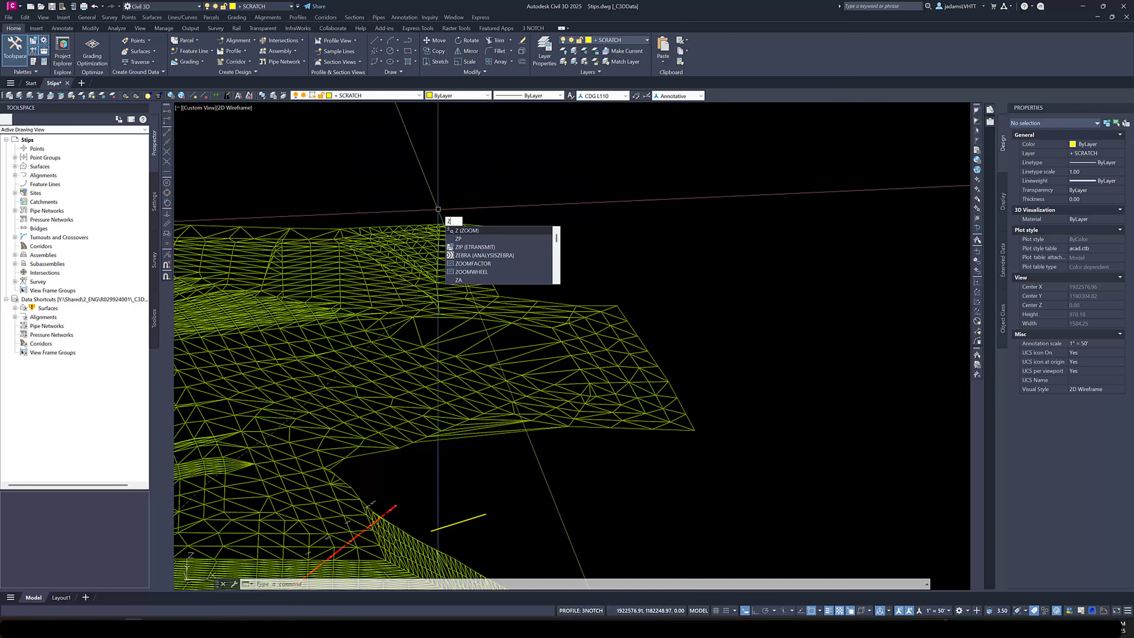
key(Return)
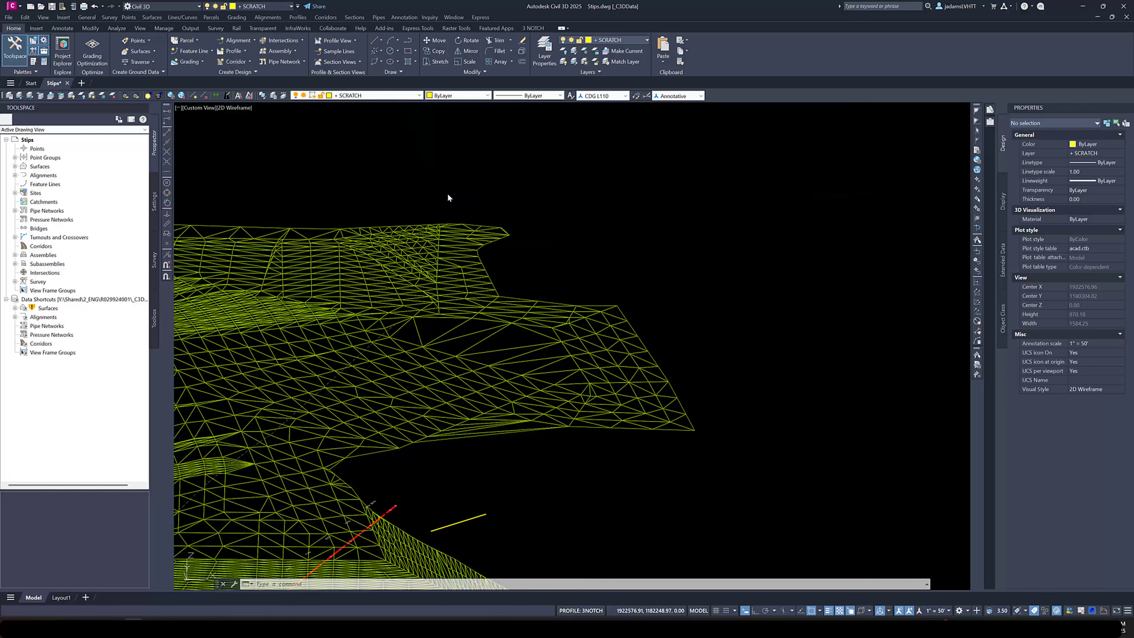
mouse_move(505, 291)
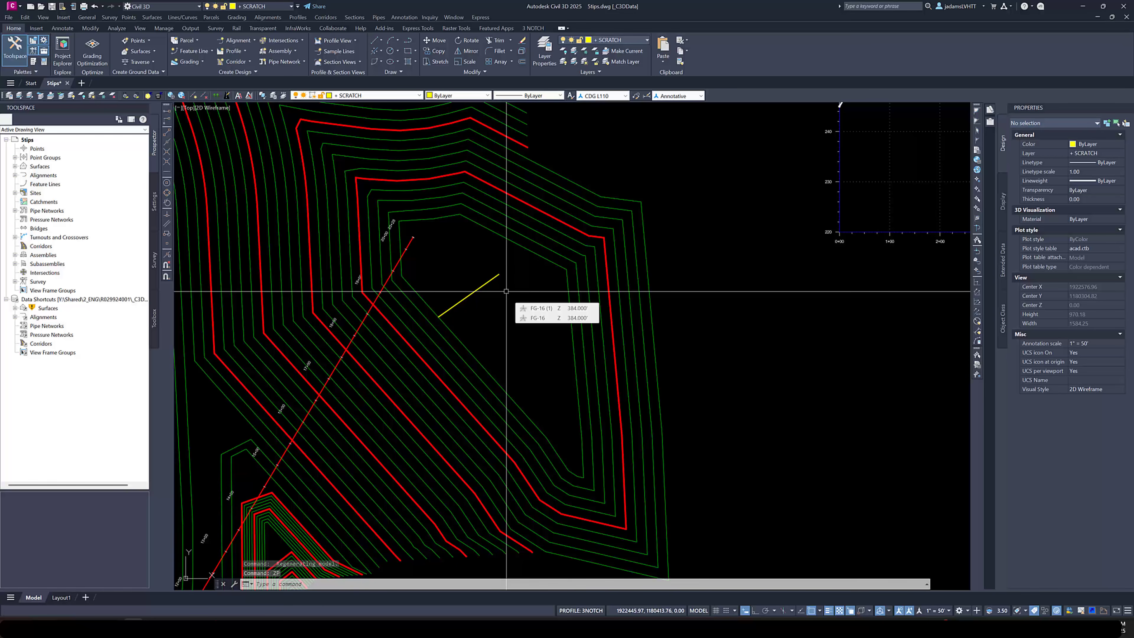
Zoom out to the whole surface and restore the previous view with the ZP command.
scroll(505, 291, down, 6)
text(z)
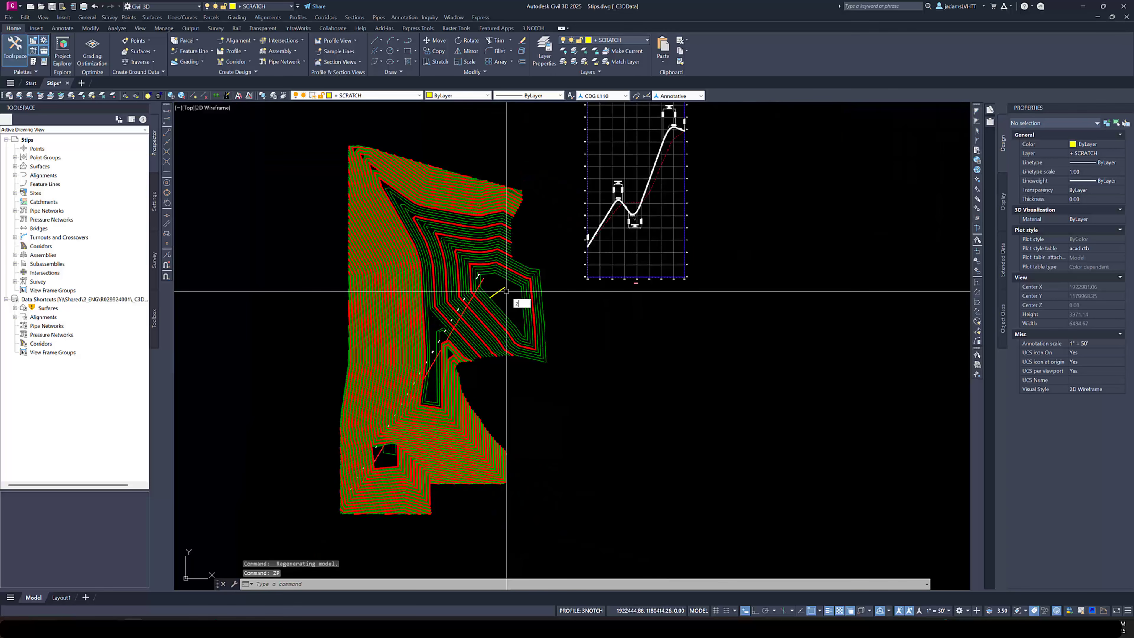
text(p)
key(Return)
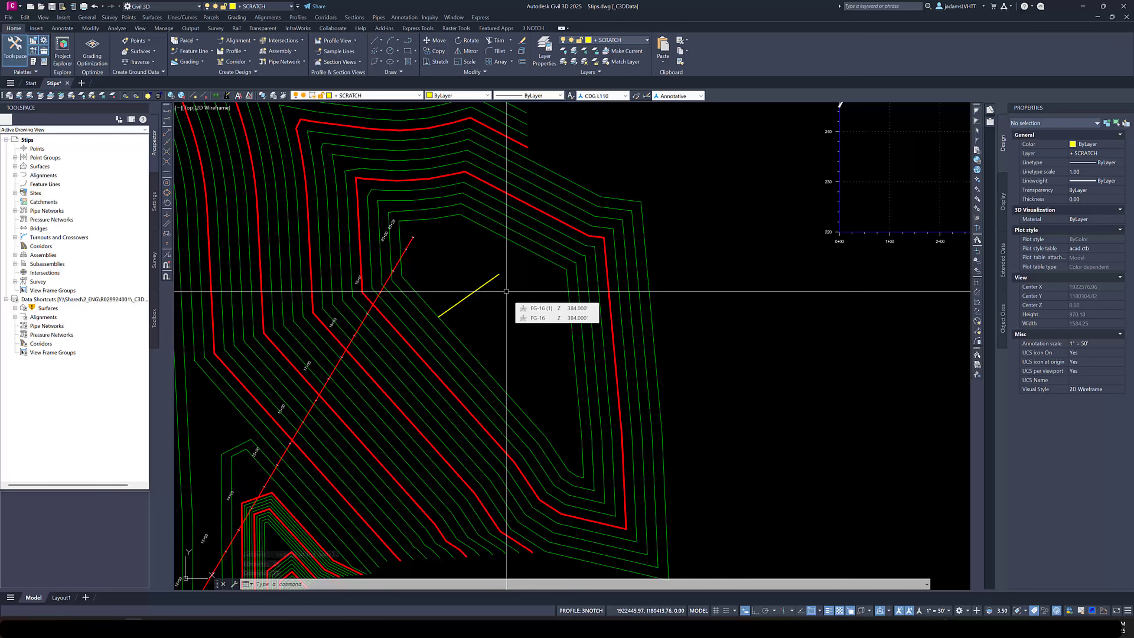
Place a multiline text reading "test" in the empty area beside the contours, select it to check its layer, and deselect it.
scroll(726, 279, up, 8)
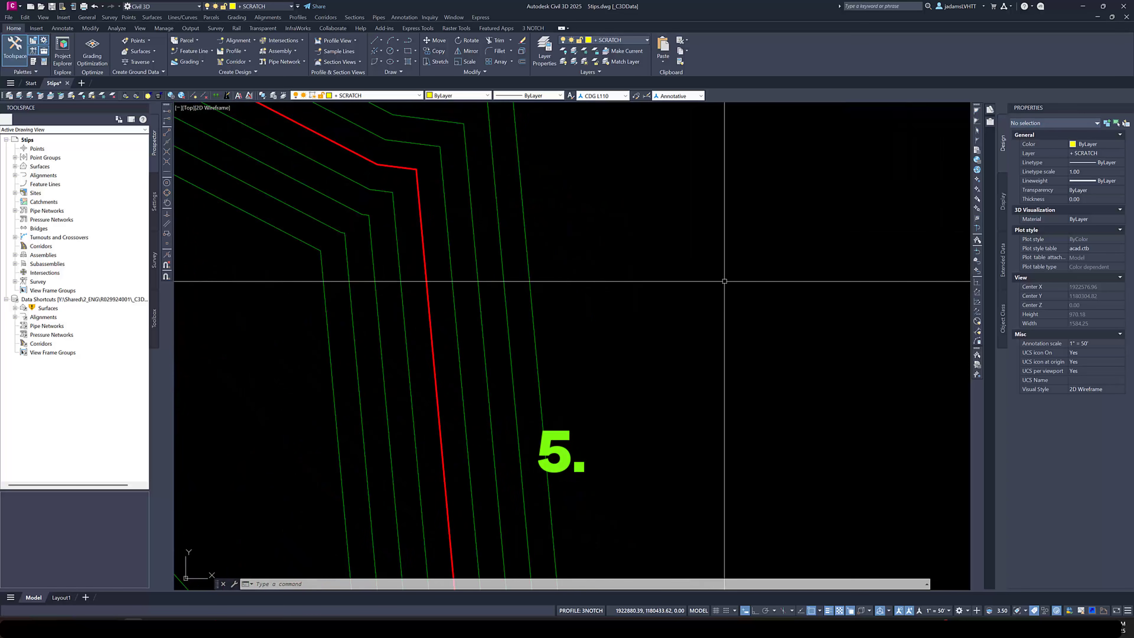
middle_drag(723, 279, 625, 281)
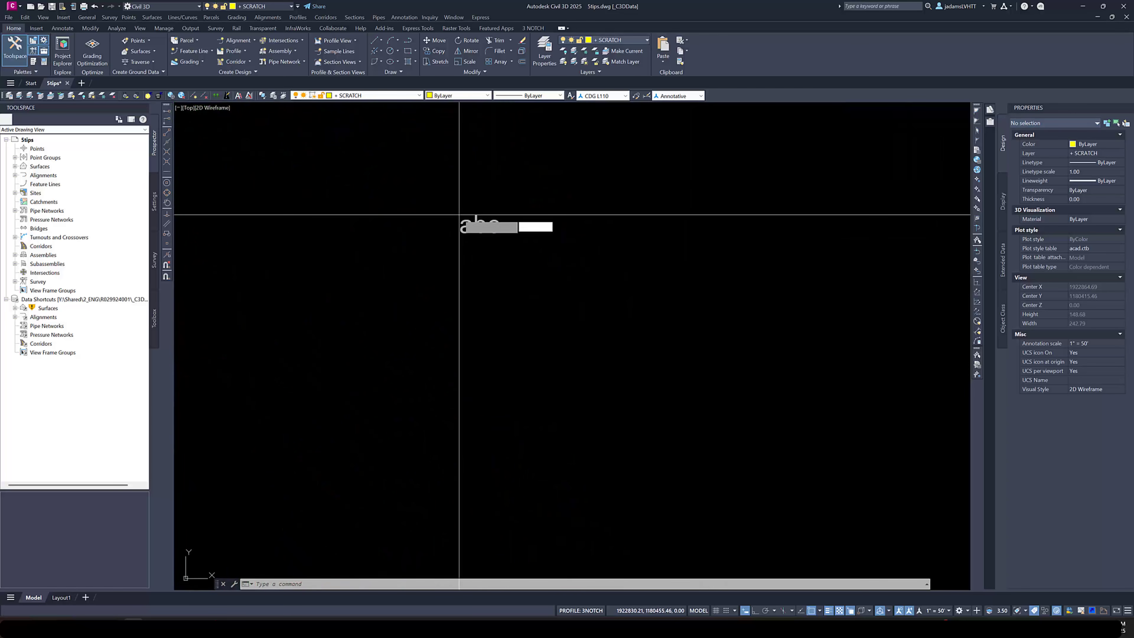
key(Return)
click(264, 141)
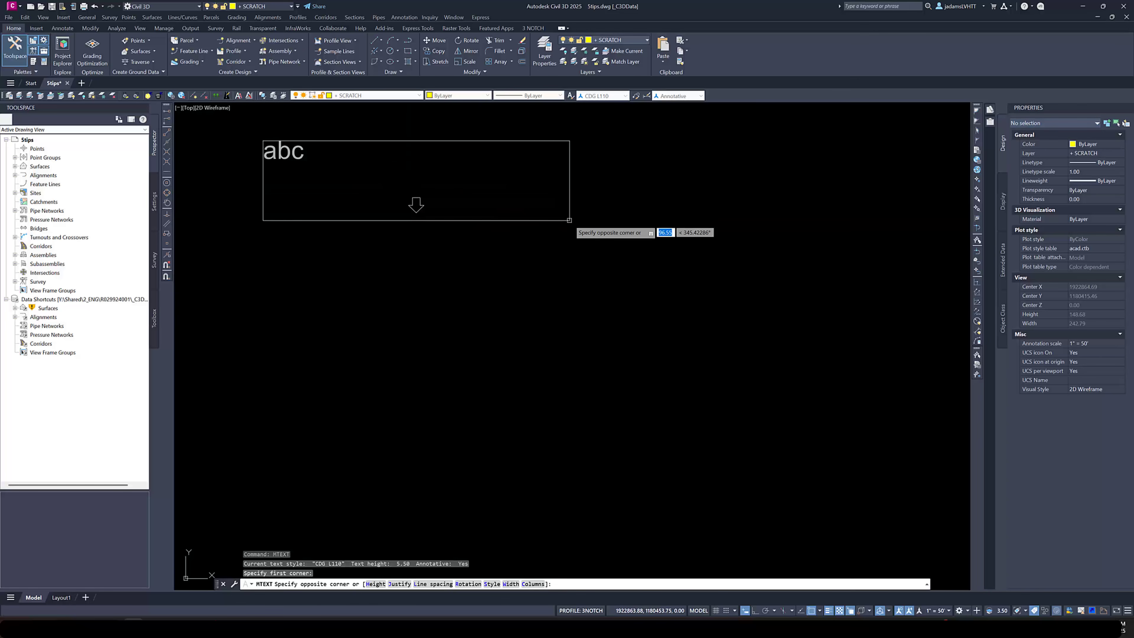
click(569, 219)
text(te)
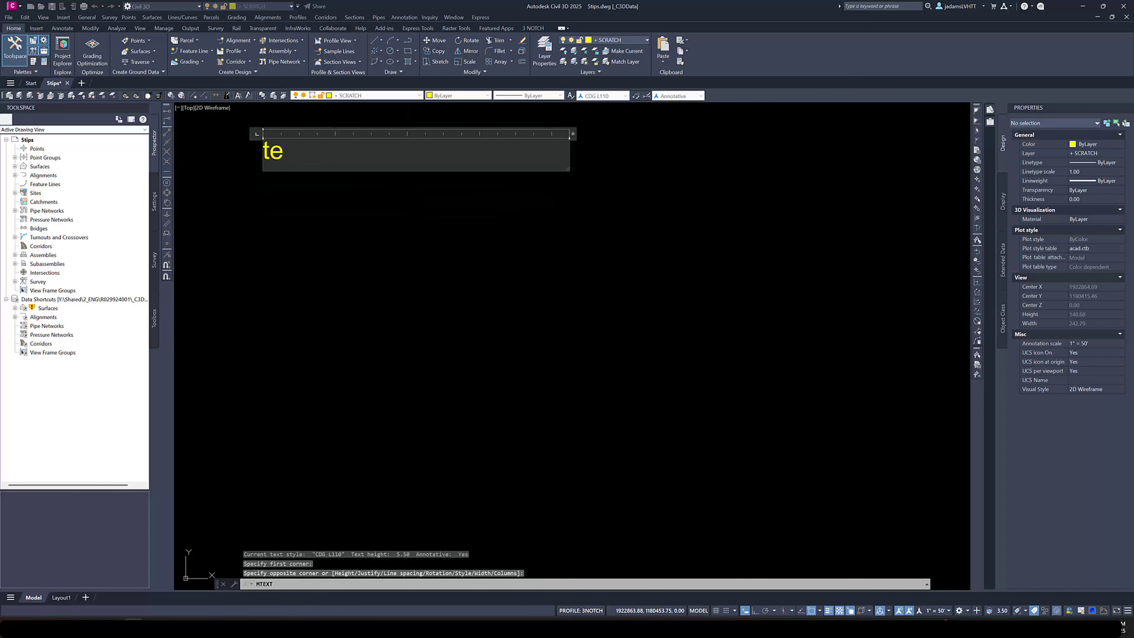
text(st)
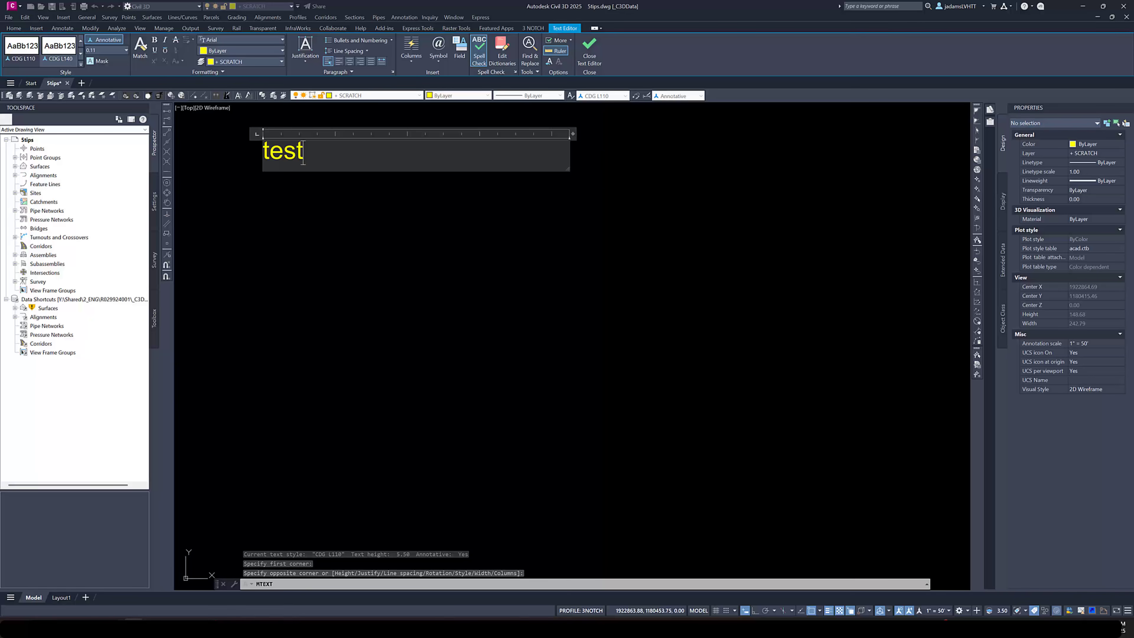
click(570, 215)
click(298, 152)
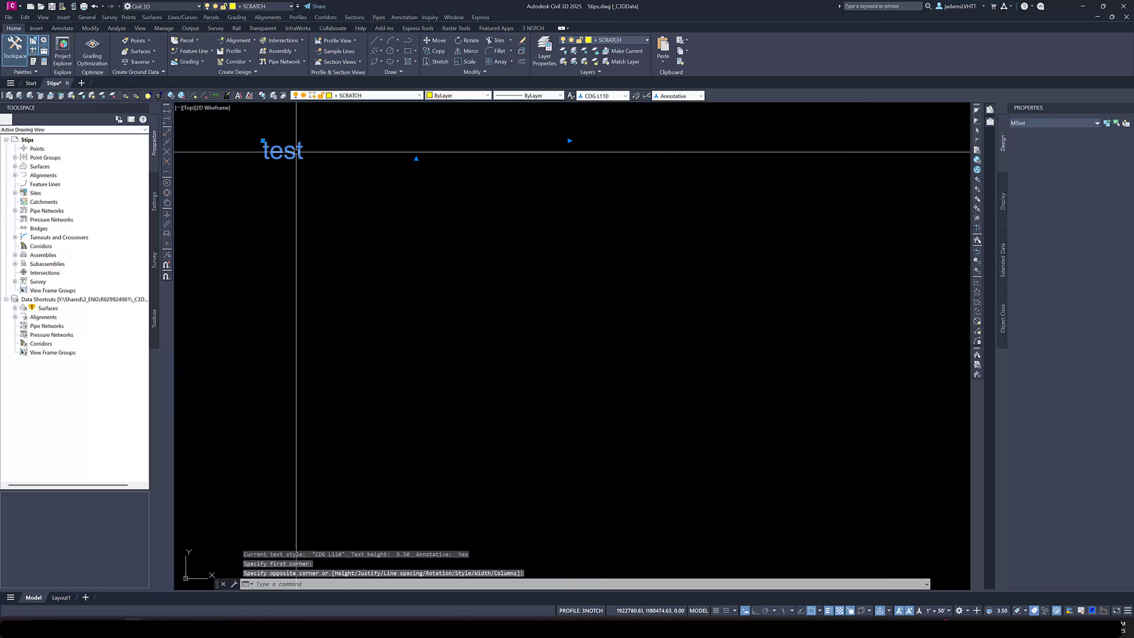
key(Escape)
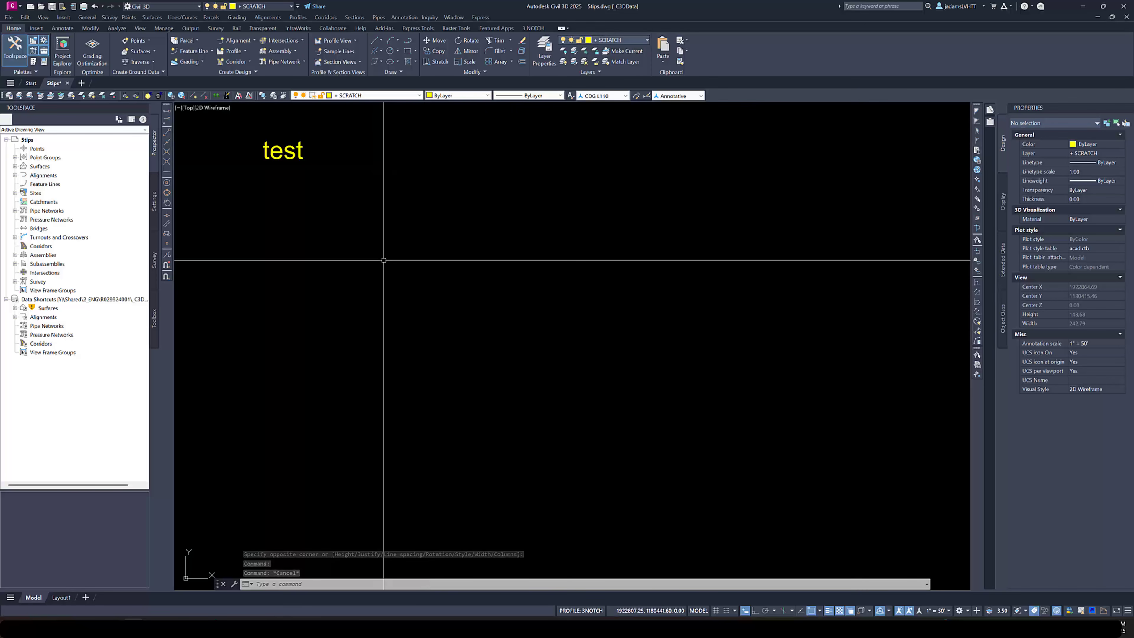
Set the TEXTLAYER system variable to C-ANNO as the default layer for new text.
text(tex)
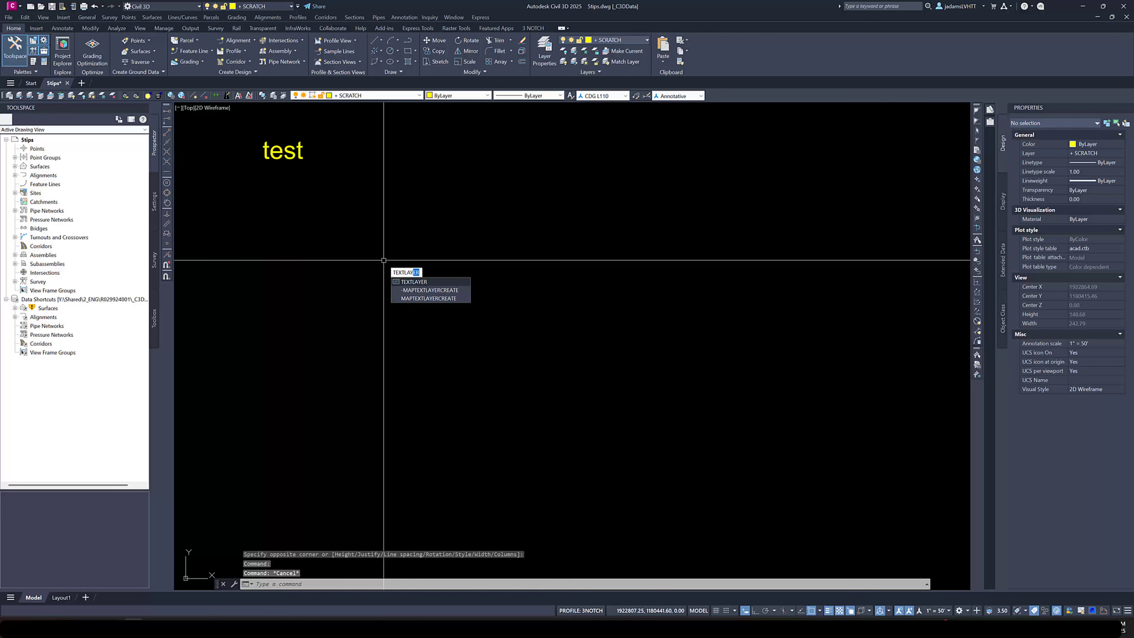
key(Return)
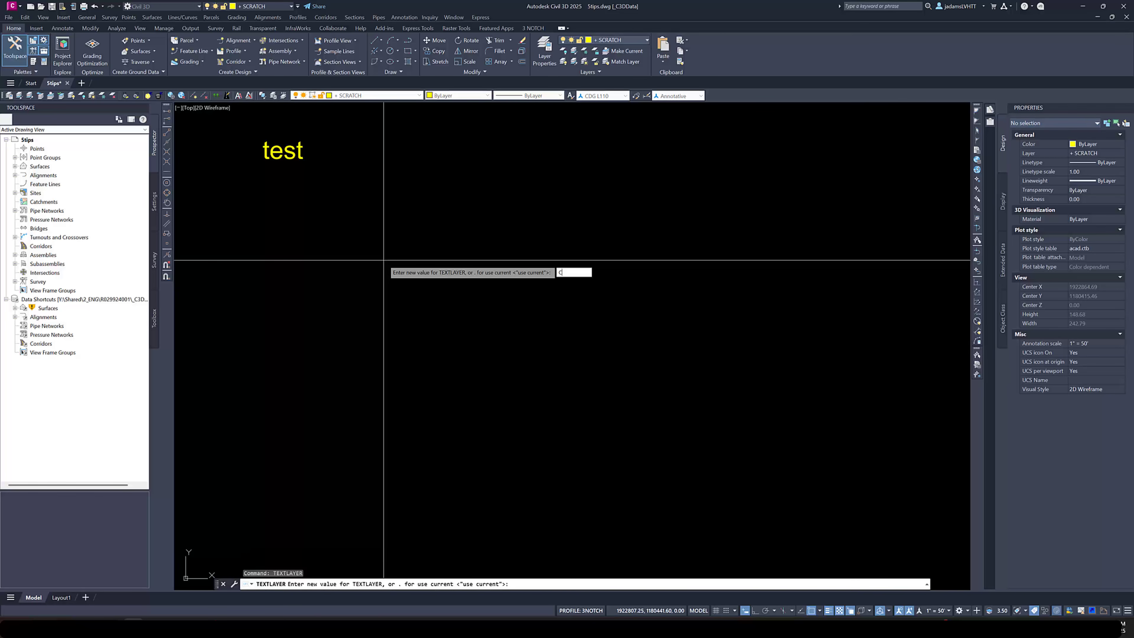
text(C-ANNO)
key(Return)
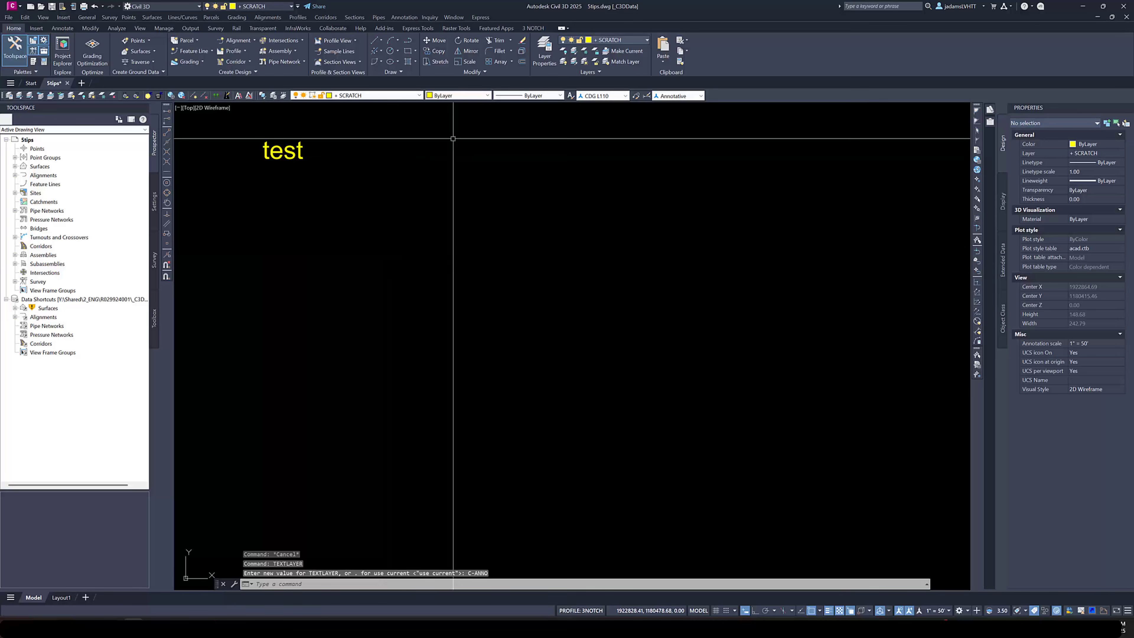
Place a multiline text reading "TEST" directly below the yellow "test" text.
text(MTEXT)
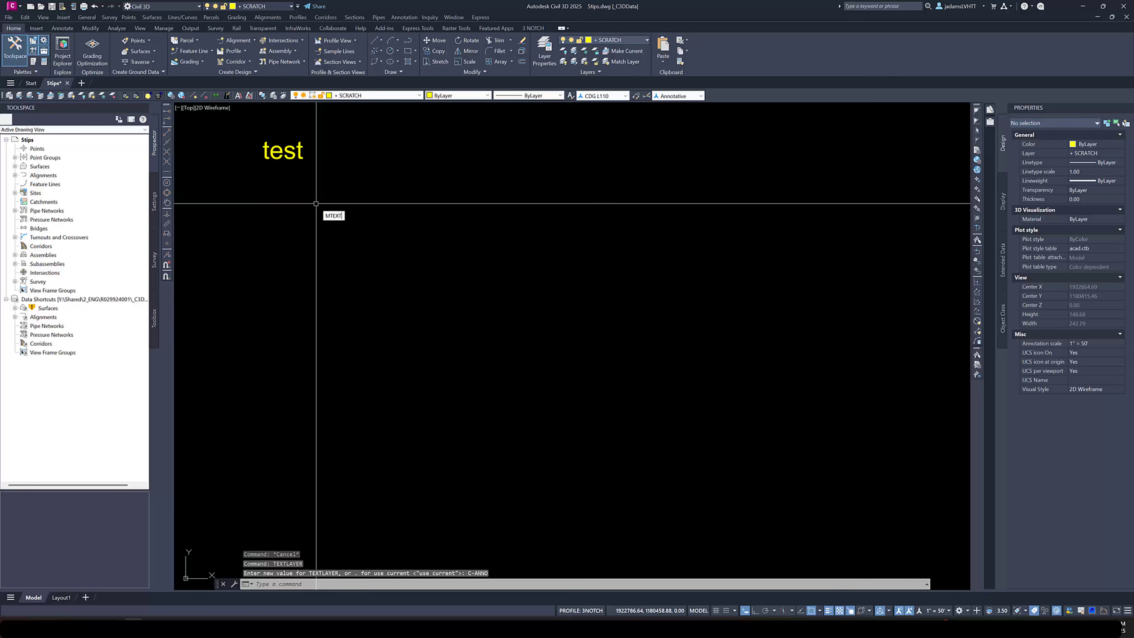
key(Return)
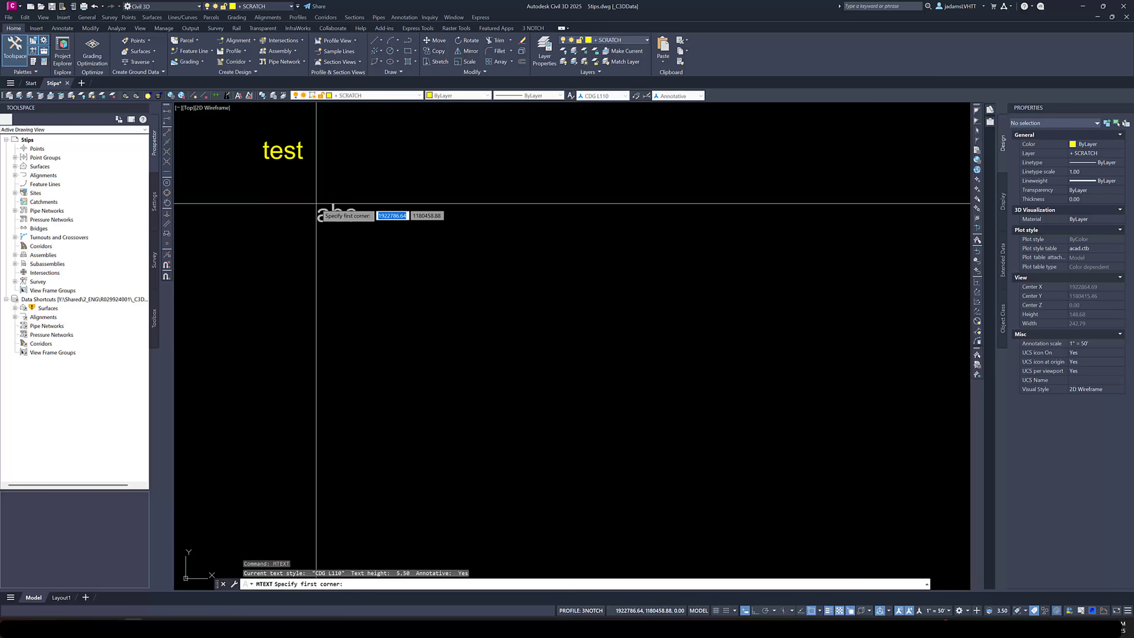
click(265, 174)
click(476, 267)
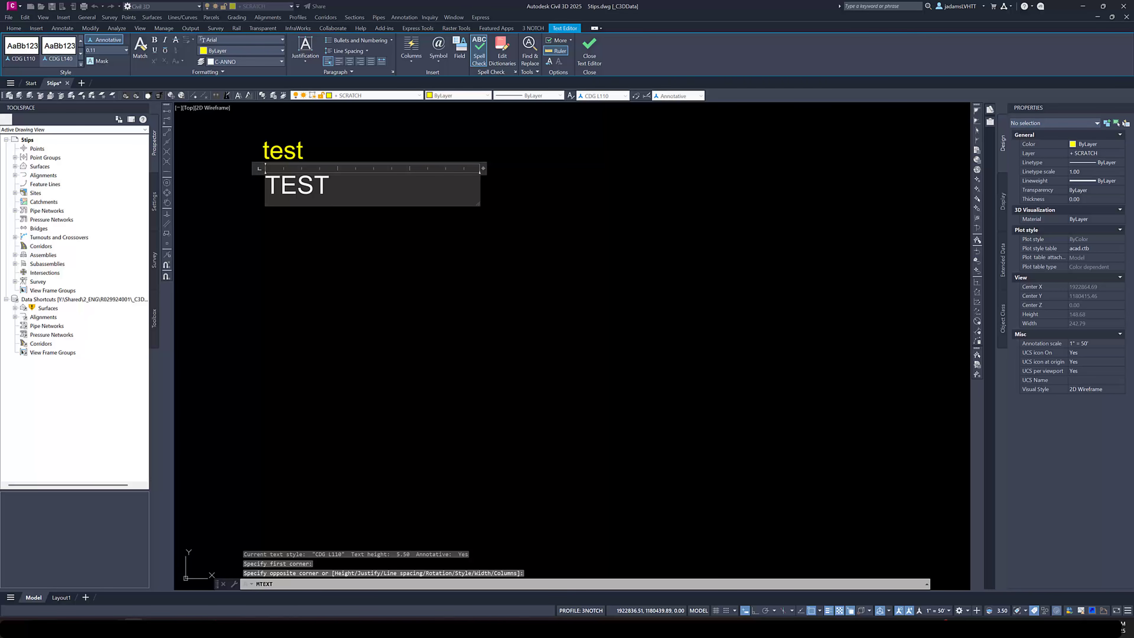
click(480, 266)
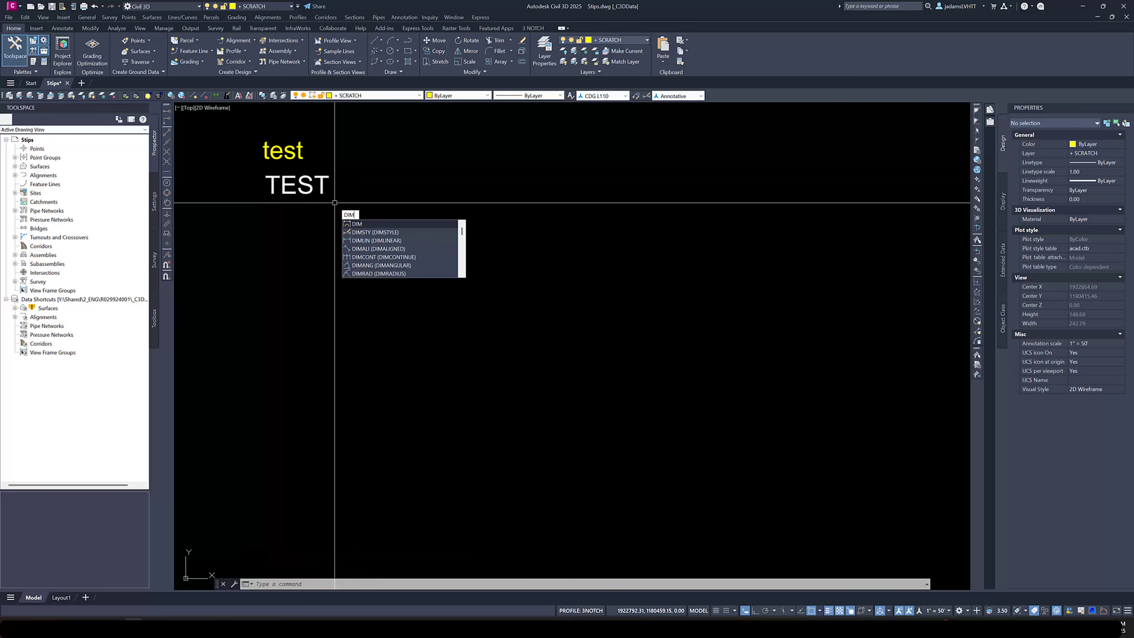
key(Escape)
key(Escape)
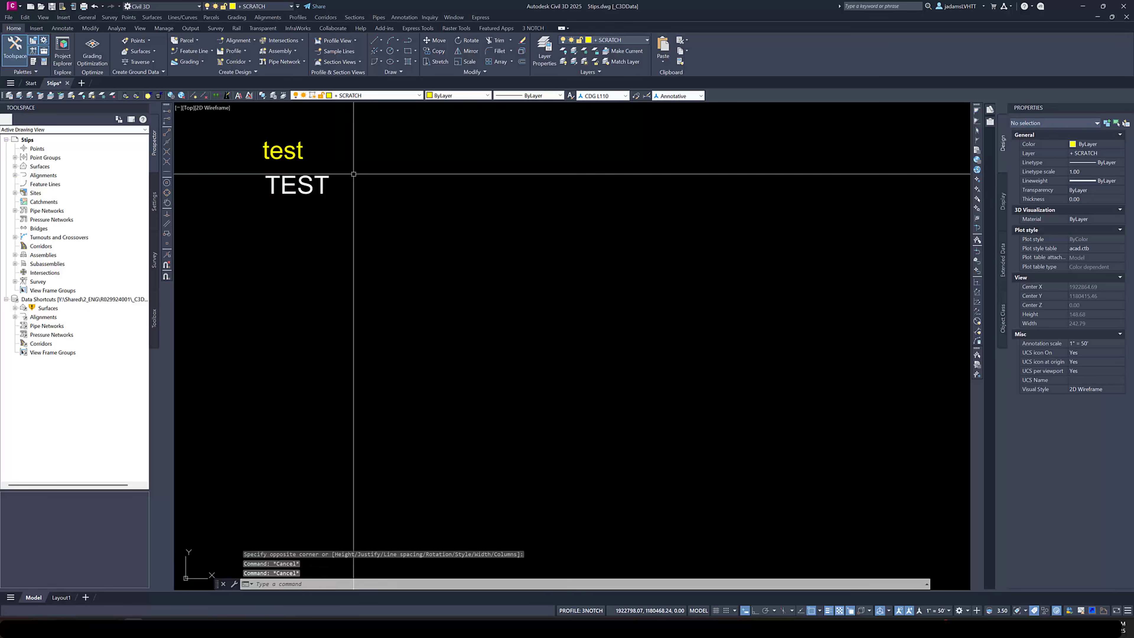